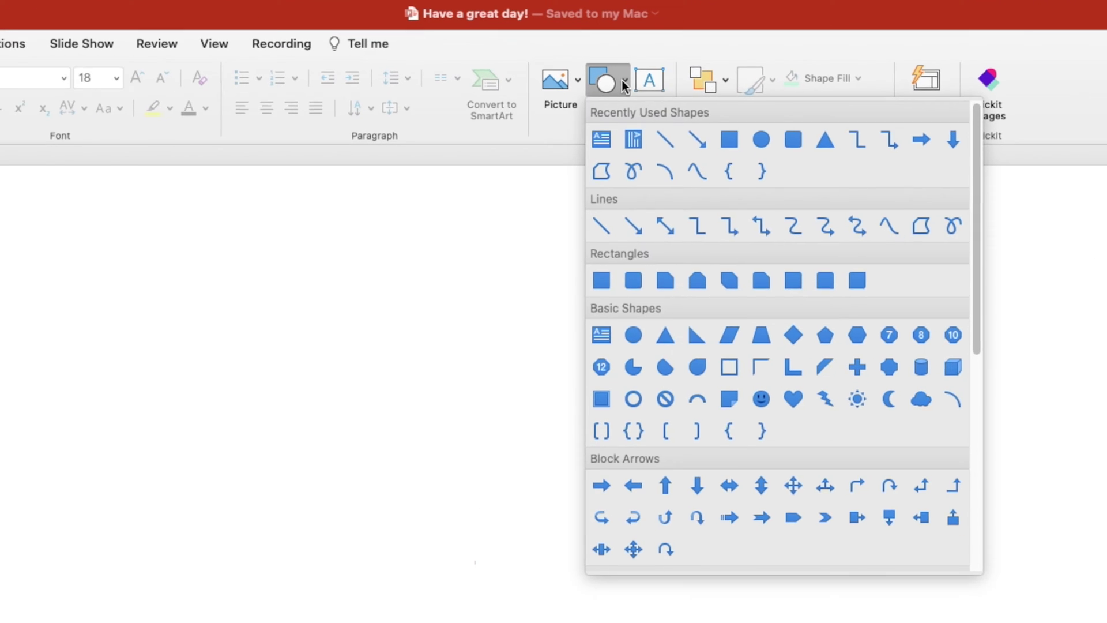
- Draw an oval circle near the slide centre, about 4 cm across
click(766, 146)
drag(360, 487, 513, 593)
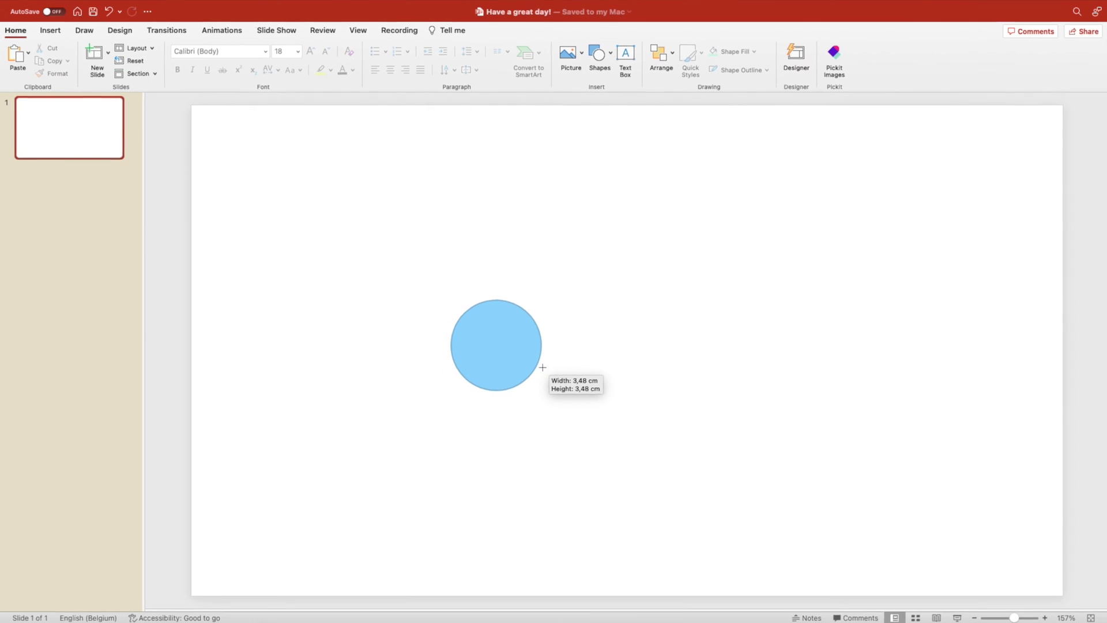
drag(543, 367, 554, 377)
- Remove the circle's outline and open its Format Shape pane
click(360, 55)
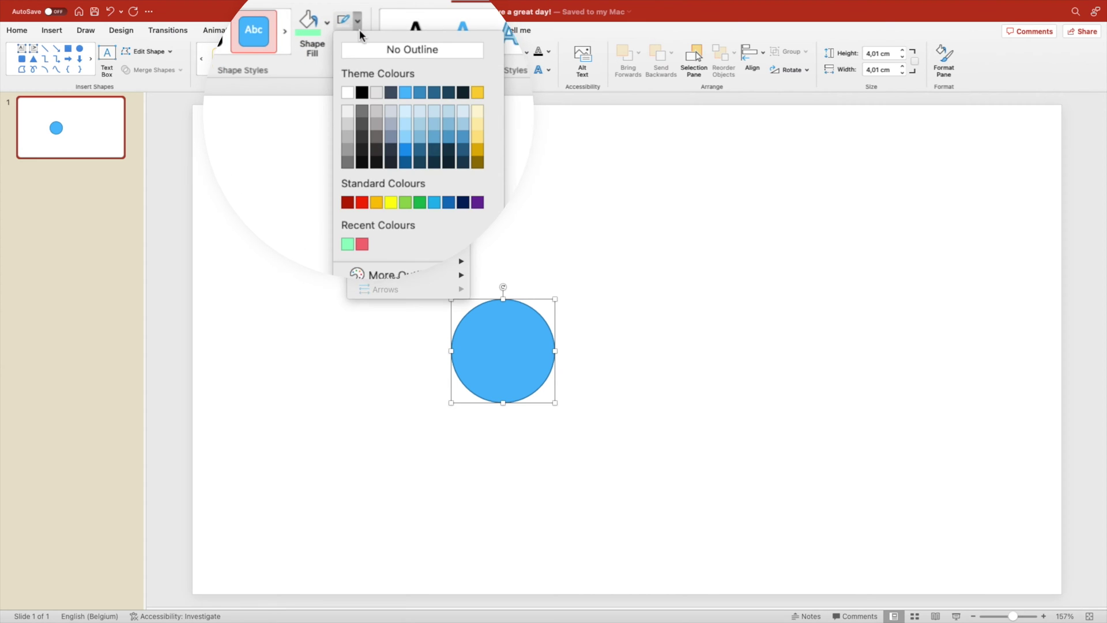
click(366, 51)
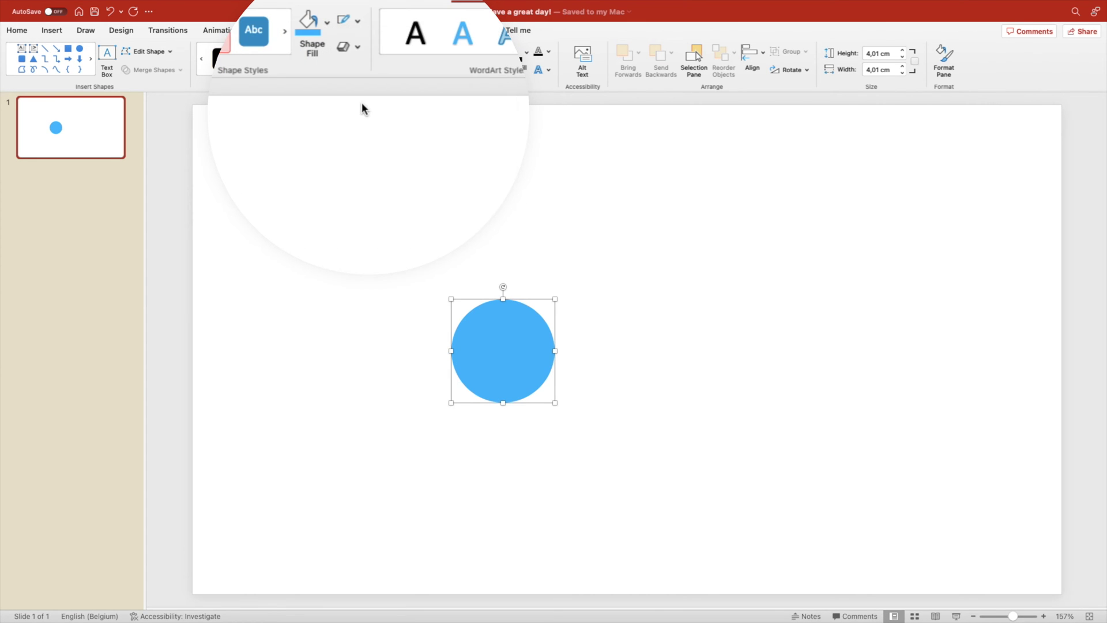
right_click(484, 340)
click(542, 515)
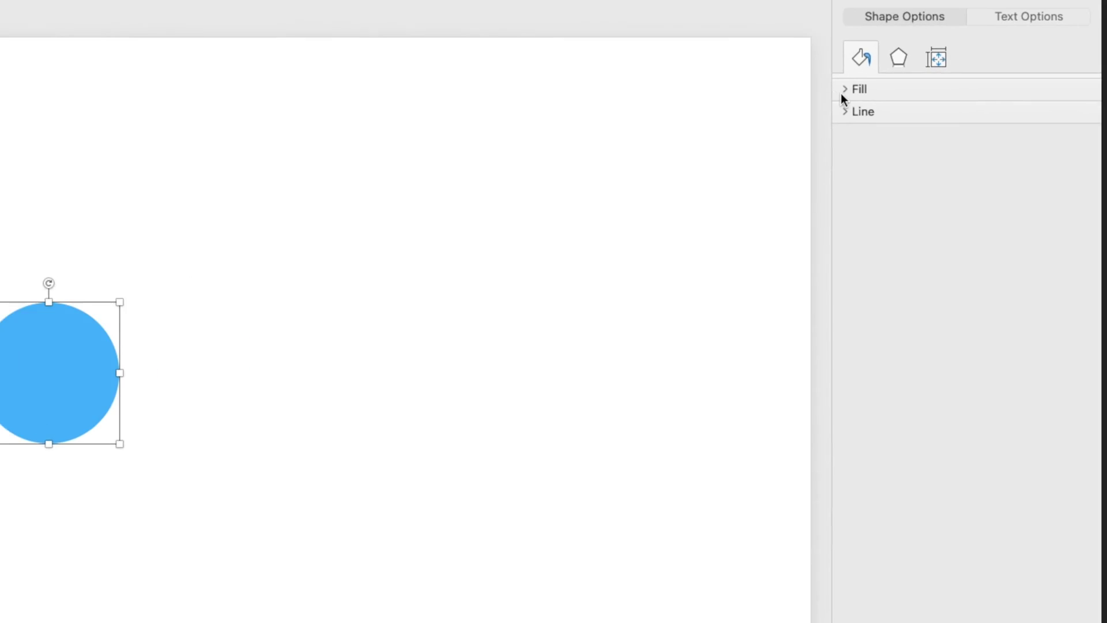
- Switch the circle to a gradient fill with a near-white right stop
click(943, 169)
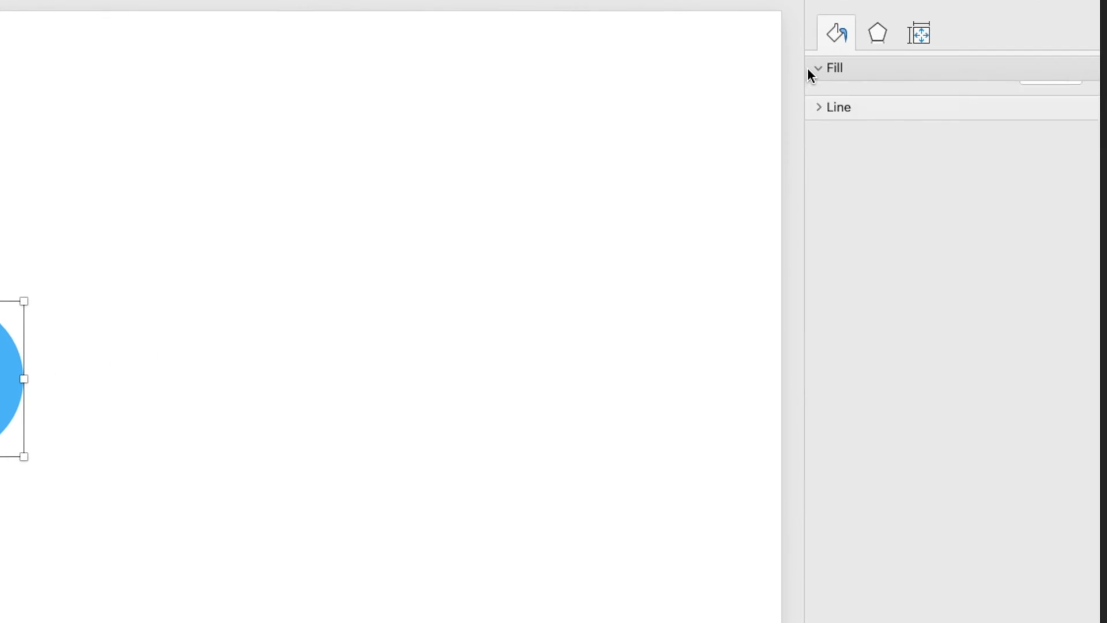
click(841, 137)
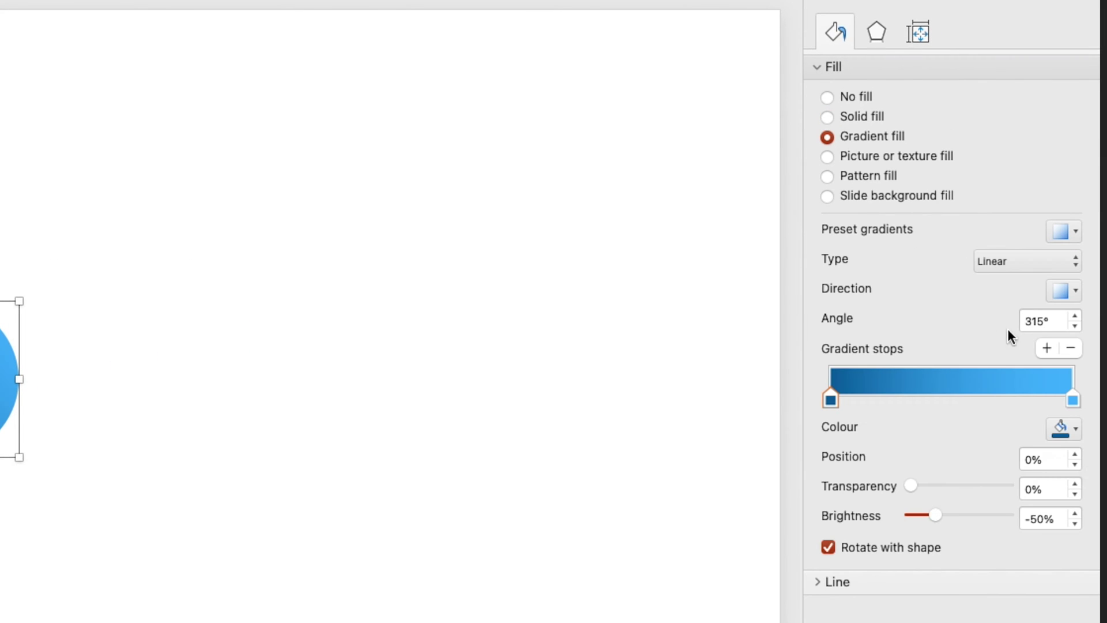
click(1072, 398)
click(1075, 432)
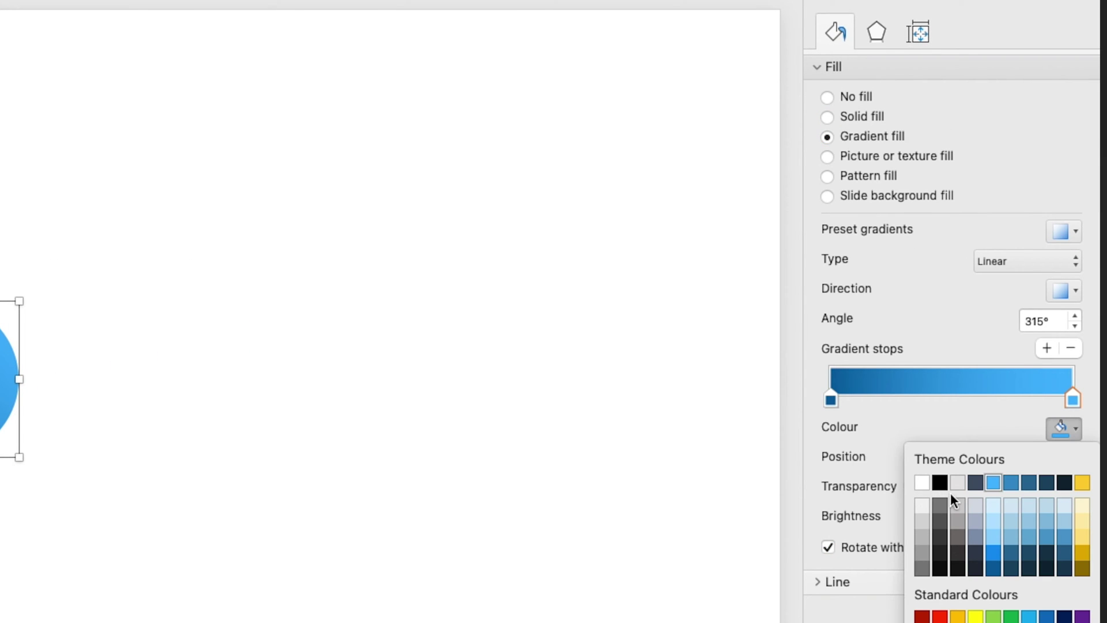
click(929, 505)
- Make the left gradient stop a light grey and drag the right stop toward the middle
click(833, 400)
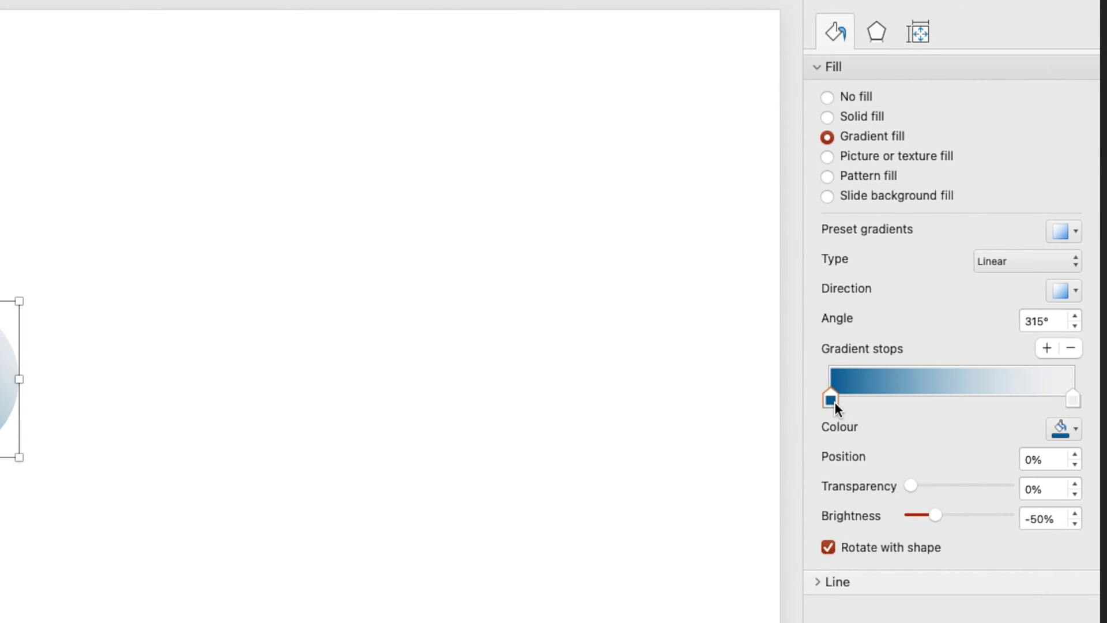
click(1074, 432)
click(921, 522)
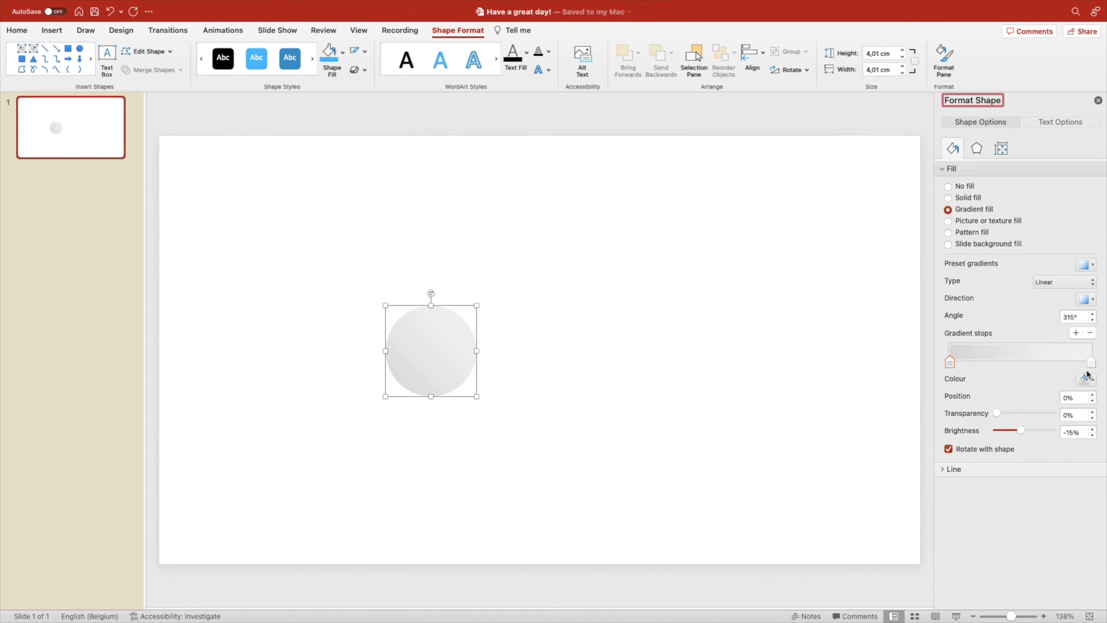
click(1067, 420)
click(1024, 411)
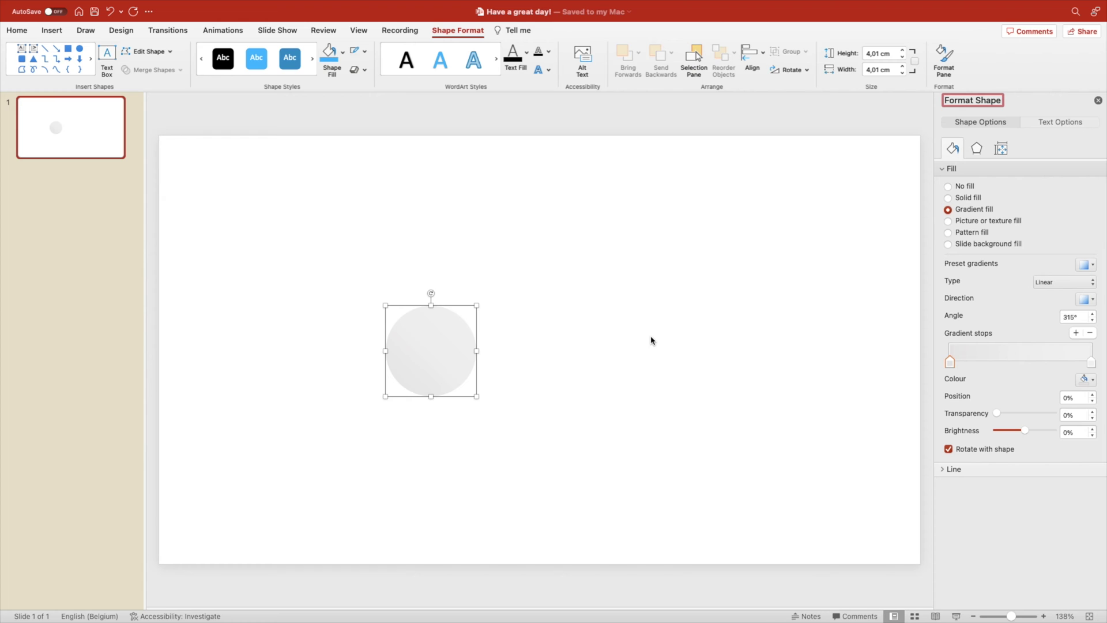
drag(1090, 365, 1016, 363)
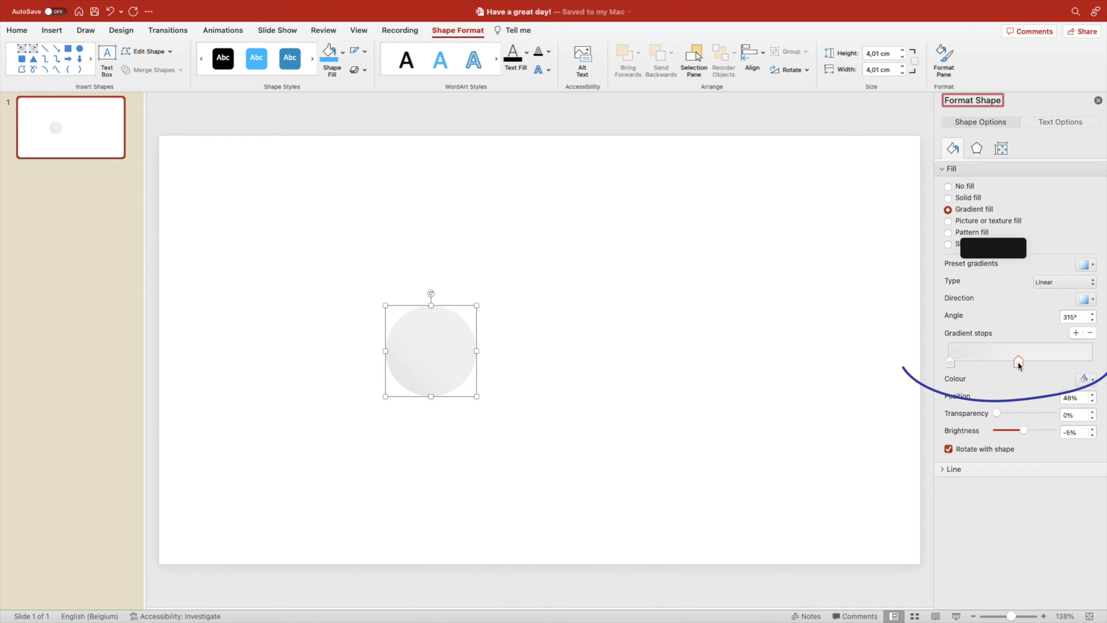
click(670, 373)
click(427, 340)
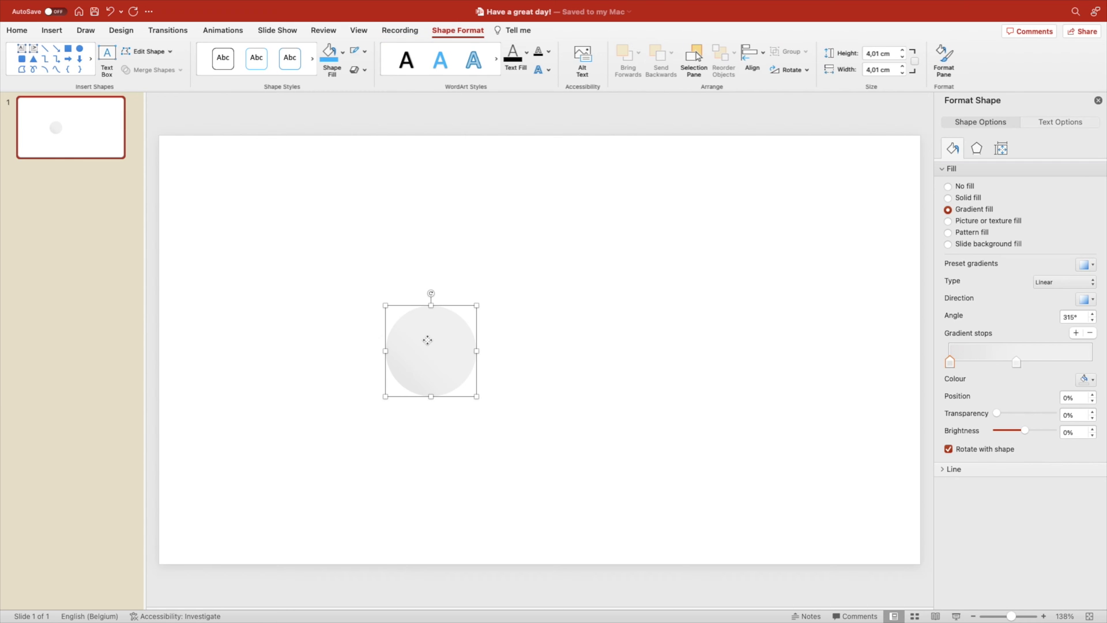
- Paste a copy of the circle beside it and enlarge the copy to 4.71 cm
key(ctrl+c)
drag(427, 340, 556, 361)
key(ctrl+v)
drag(574, 305, 582, 299)
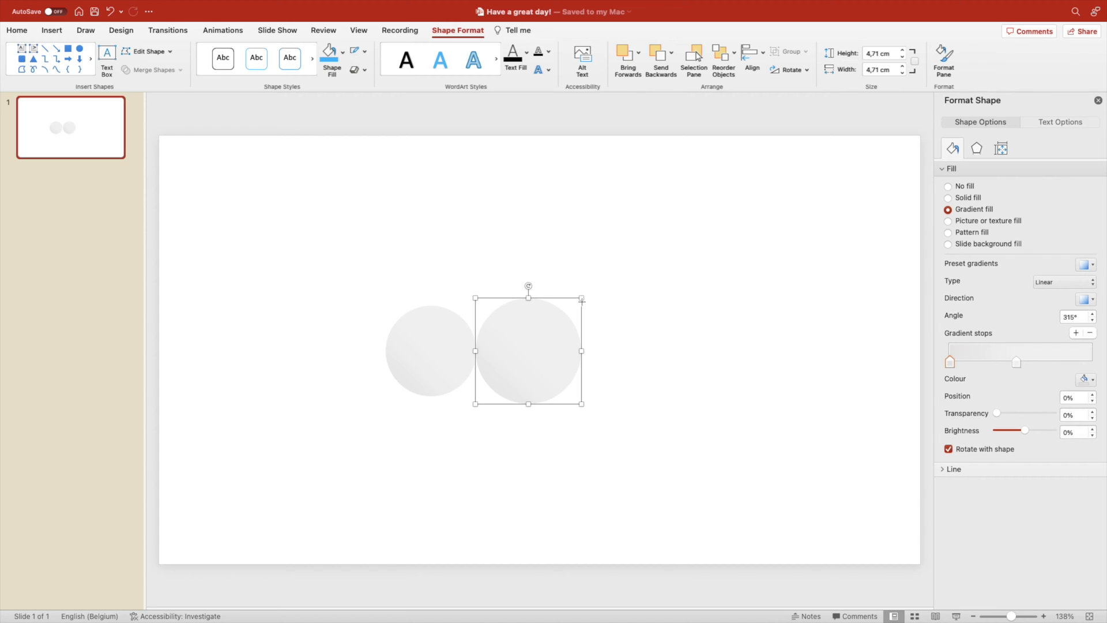
shift+click(455, 339)
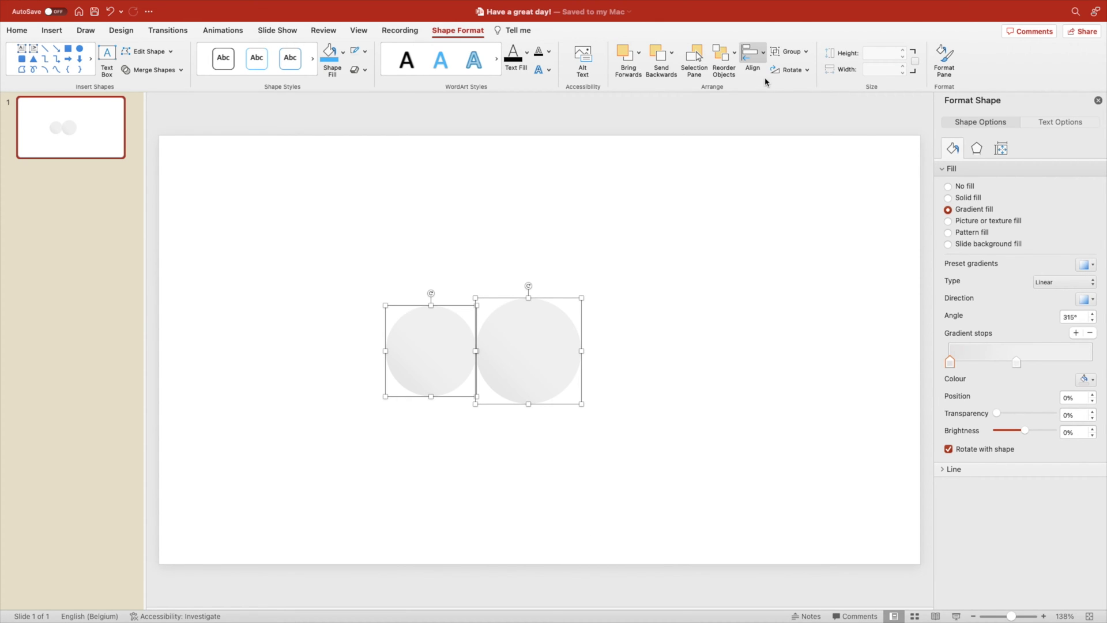
click(764, 60)
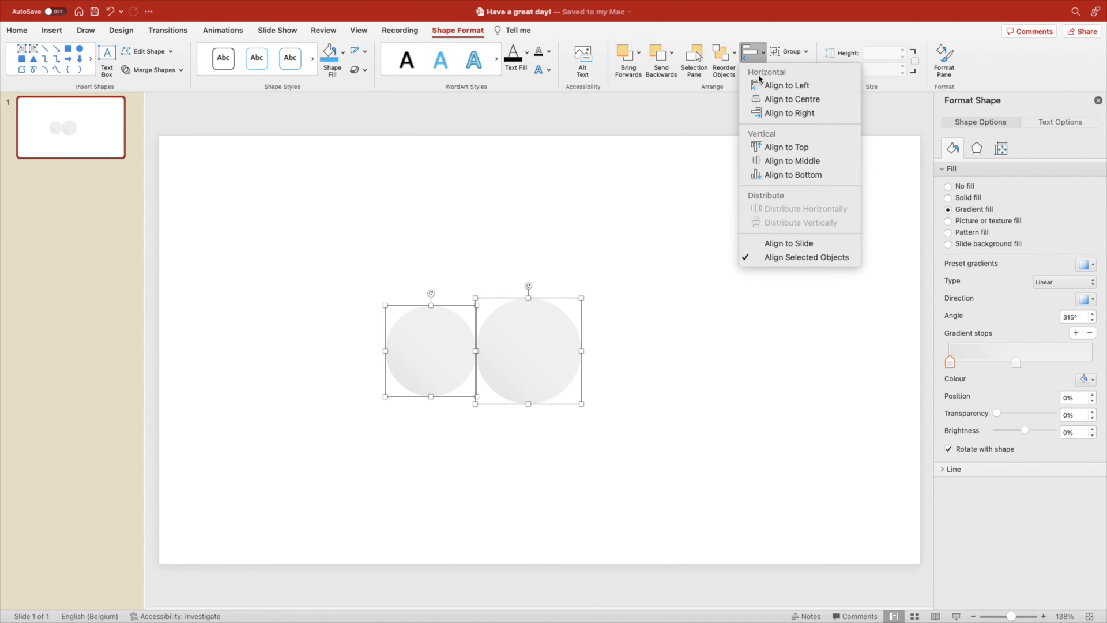
click(548, 323)
click(613, 296)
click(531, 344)
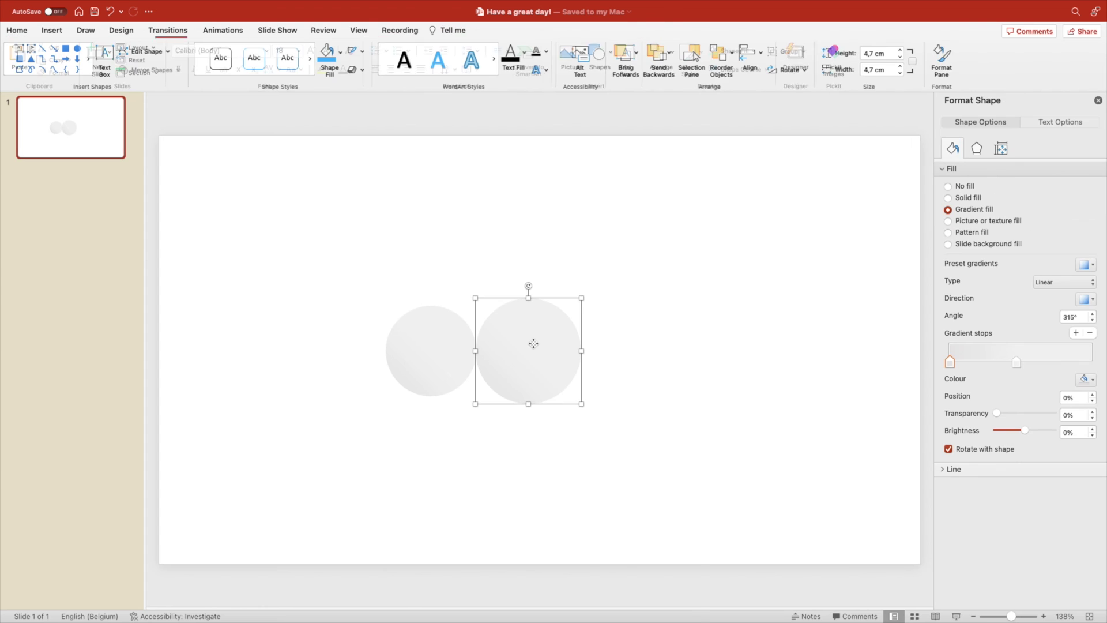
- Send the larger copy to back, centre the small circle on it, and select both
right_click(533, 344)
mouse_move(584, 402)
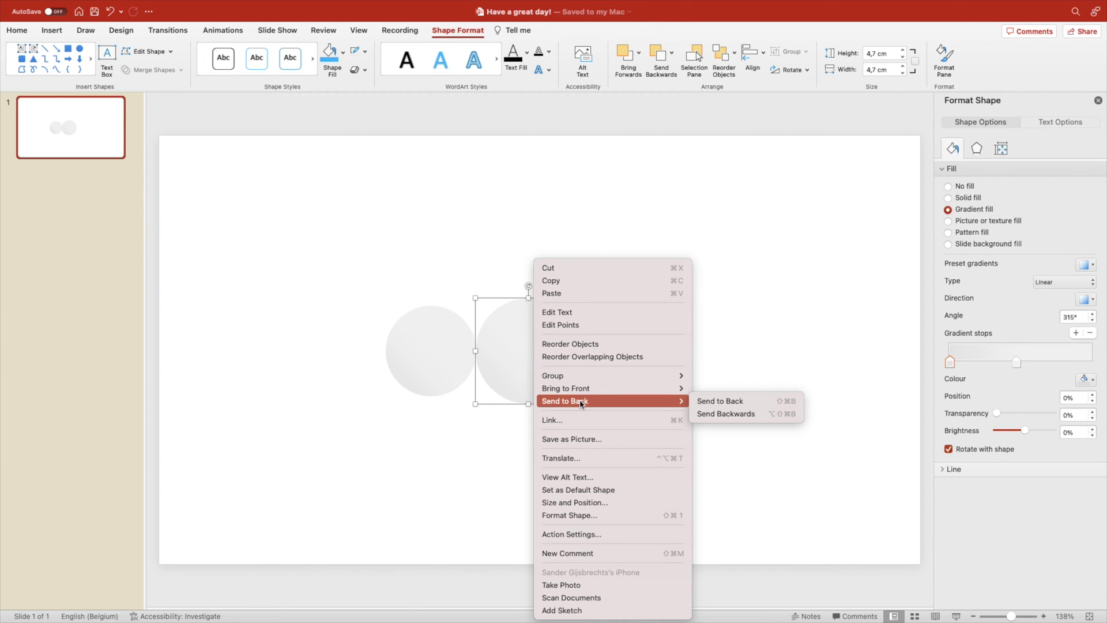
click(729, 406)
drag(454, 364, 551, 364)
drag(633, 264, 460, 421)
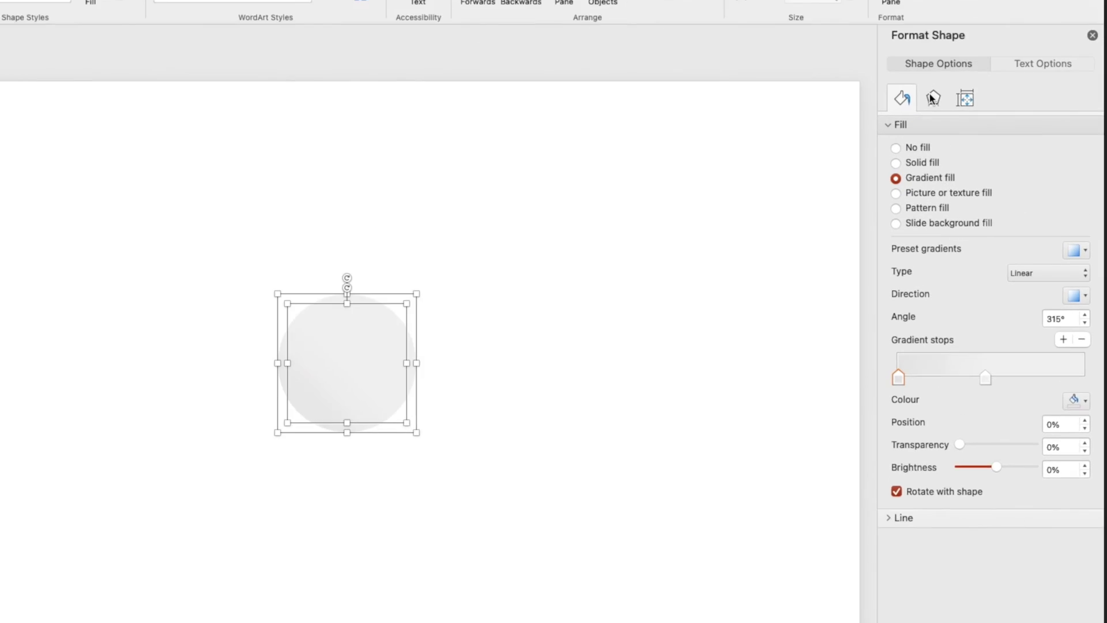
- Give the stacked circles a faint outer drop shadow at about 82% transparency
click(977, 148)
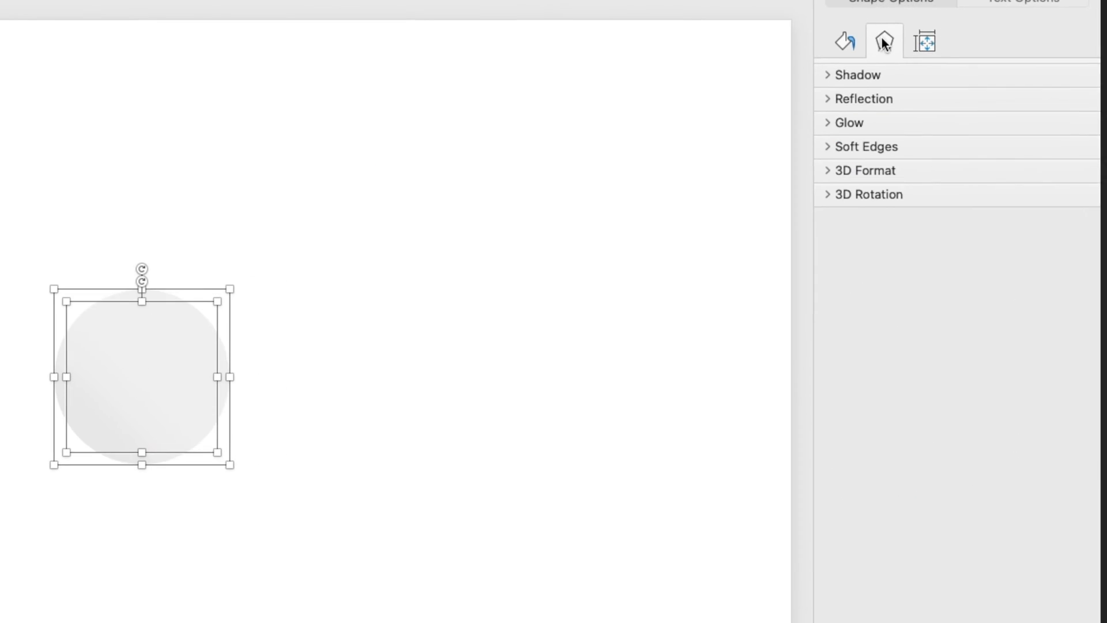
click(941, 167)
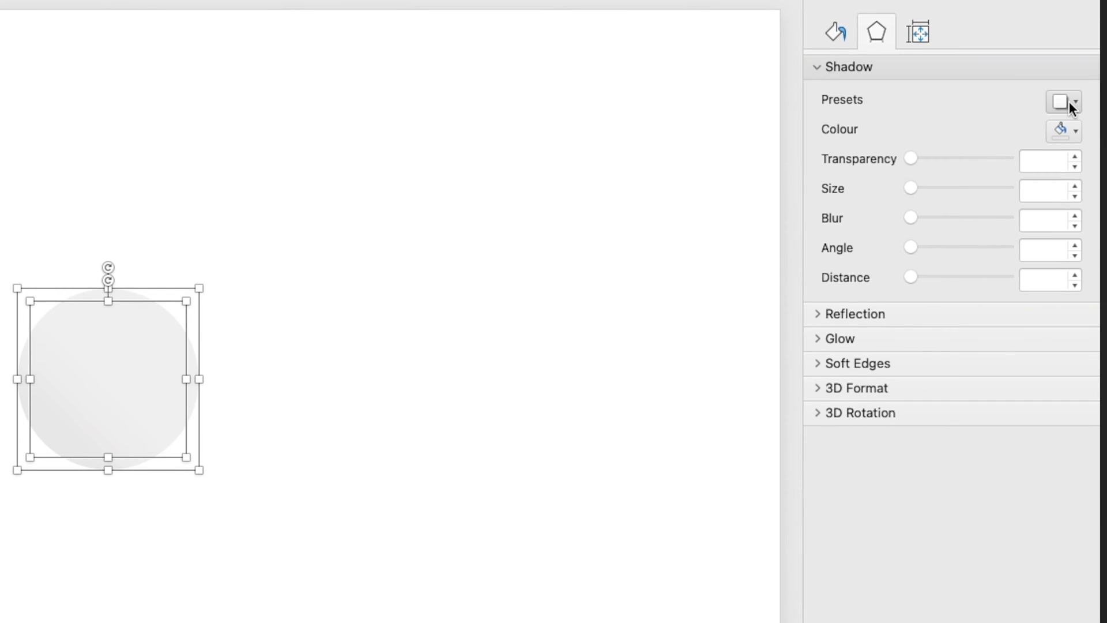
click(1069, 101)
click(924, 273)
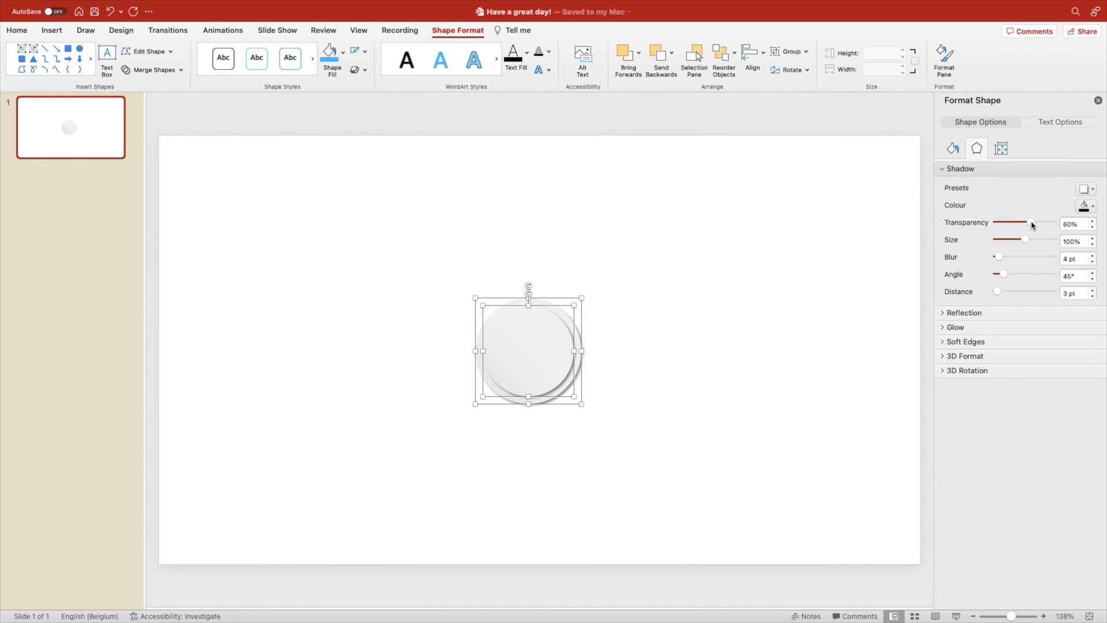
drag(1032, 224, 1040, 225)
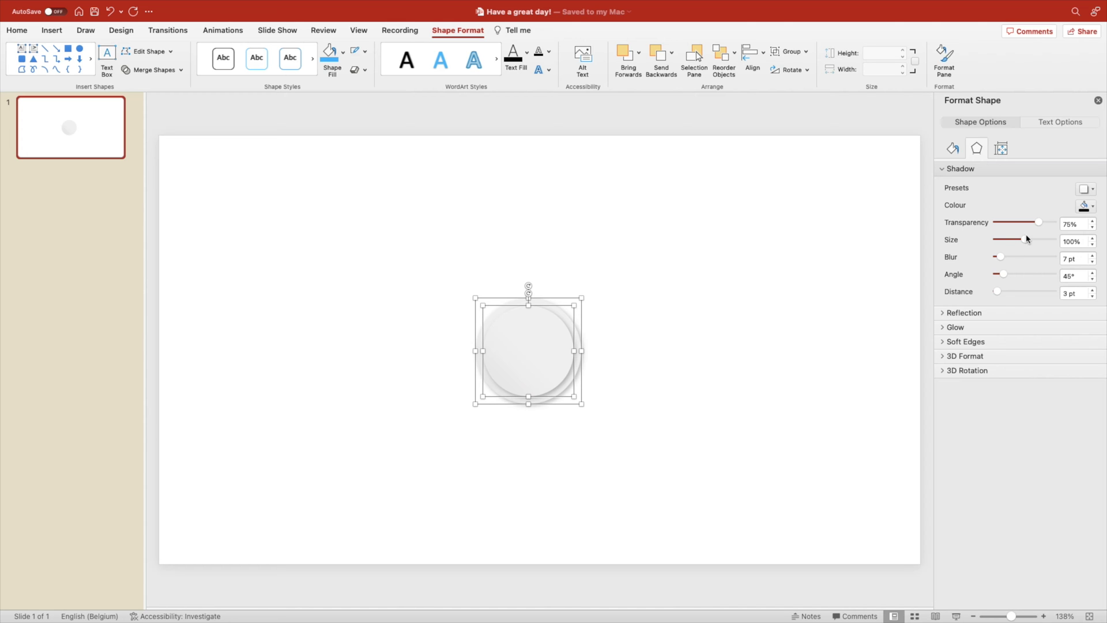
drag(1039, 223, 1043, 225)
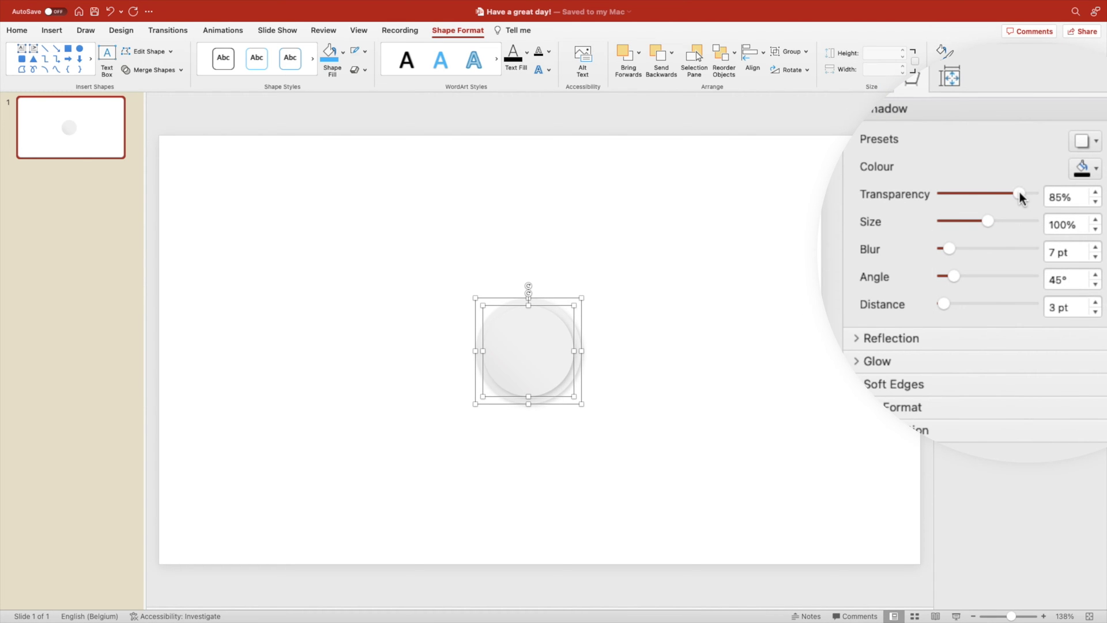
- Add a pure white gradient stop at 100% and shift the middle stop left
click(894, 106)
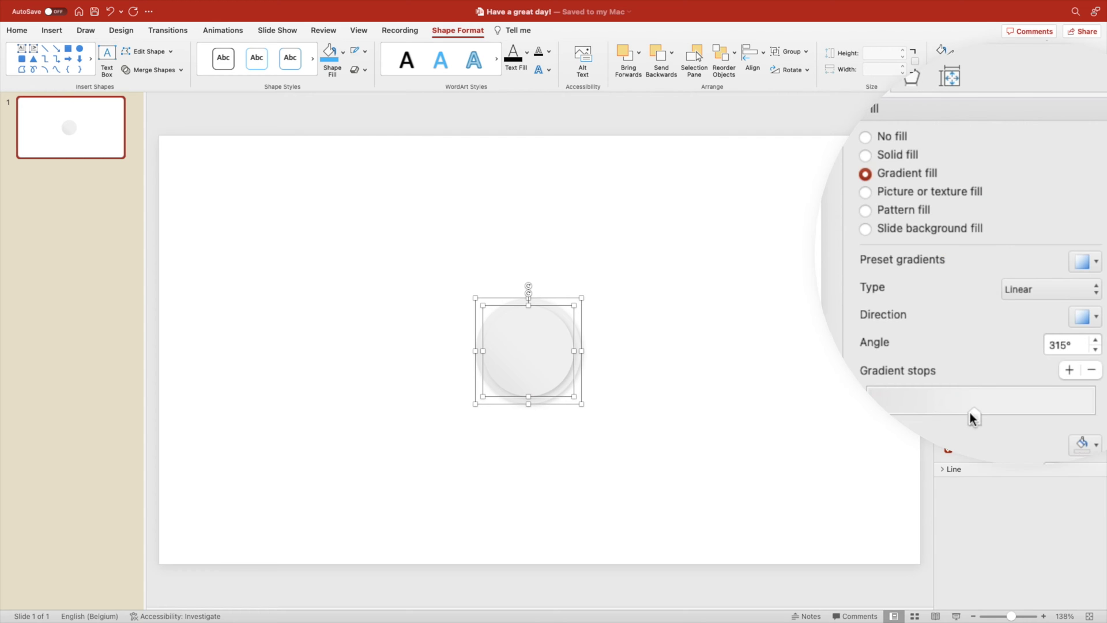
click(1082, 381)
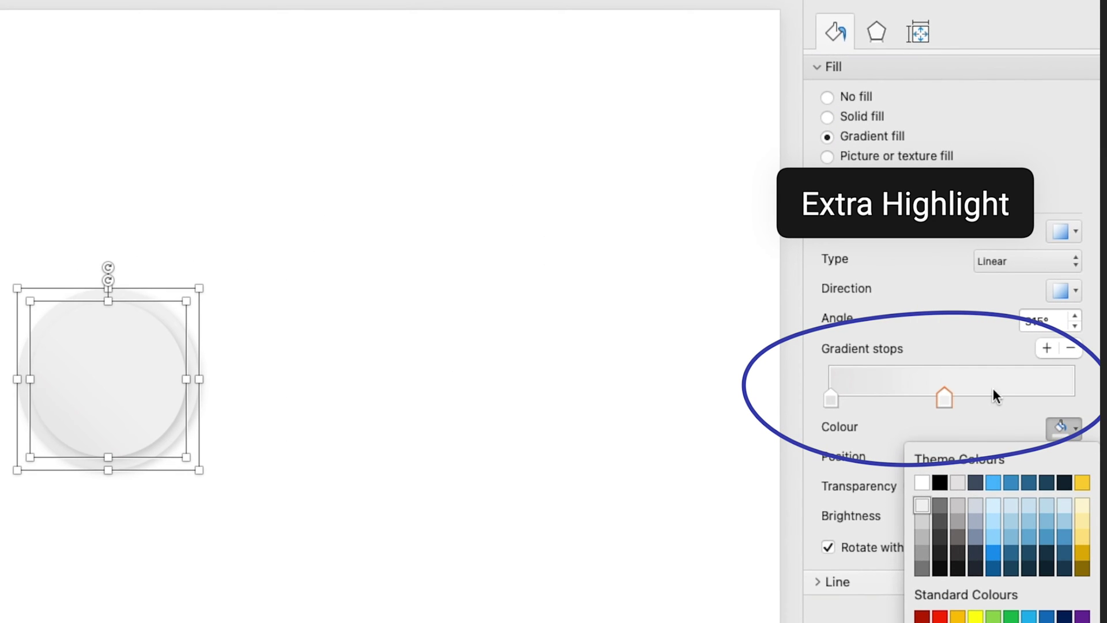
click(1061, 397)
click(1069, 398)
drag(1073, 396, 1078, 398)
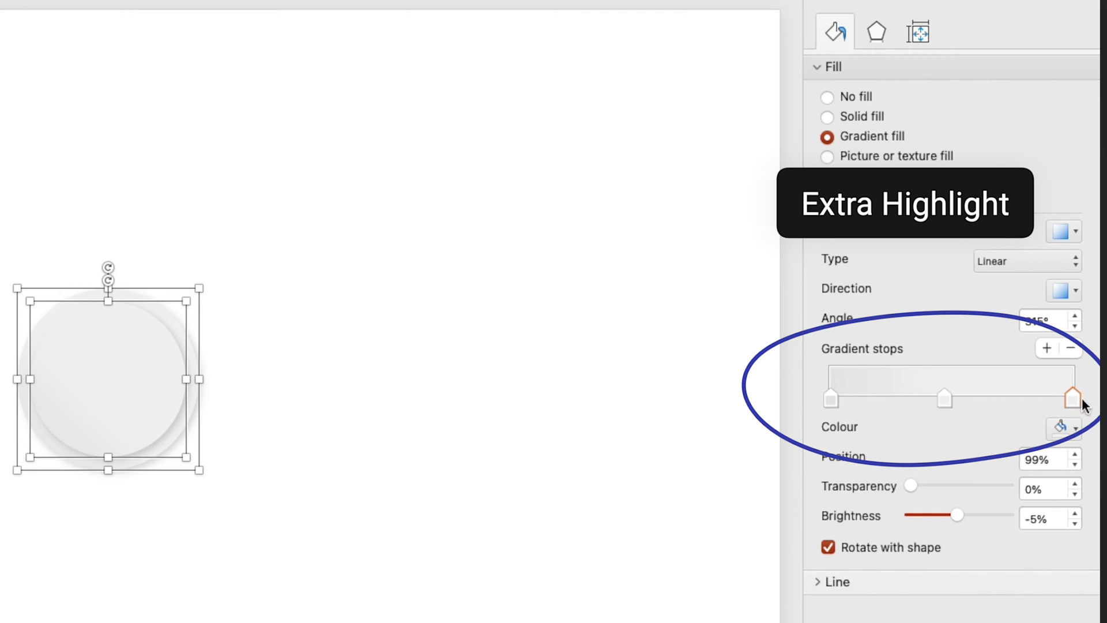
click(1063, 427)
click(927, 485)
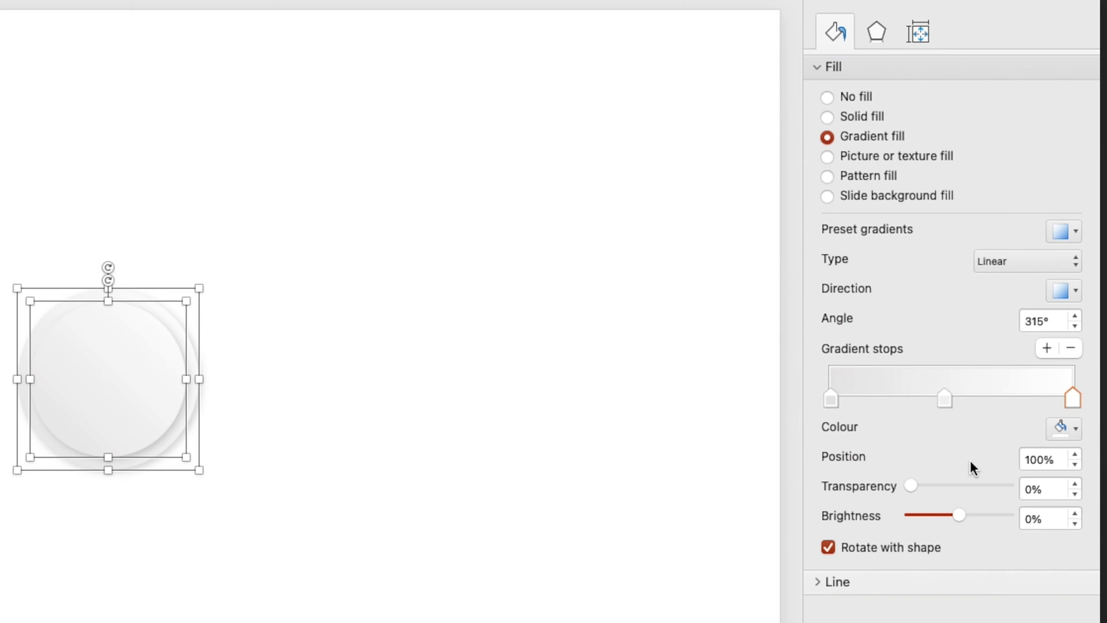
drag(1038, 397, 1074, 398)
drag(945, 398, 921, 397)
click(554, 394)
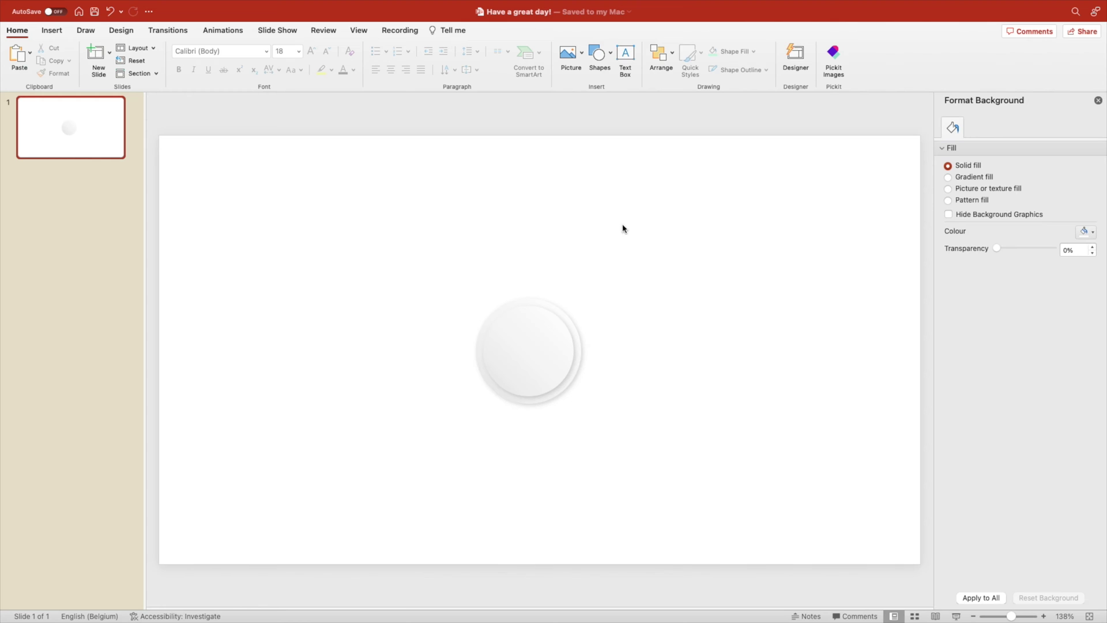
- Move the disc left and draw a rounded rectangle beside it, shaped into a pill
drag(621, 254, 446, 433)
drag(539, 339, 319, 339)
click(512, 306)
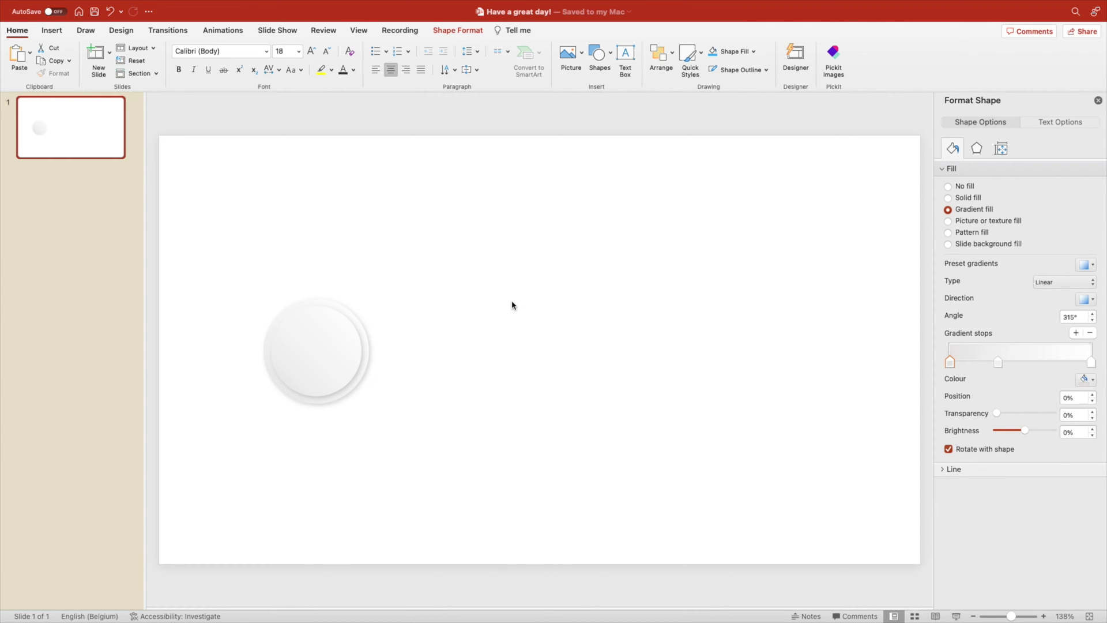
click(599, 55)
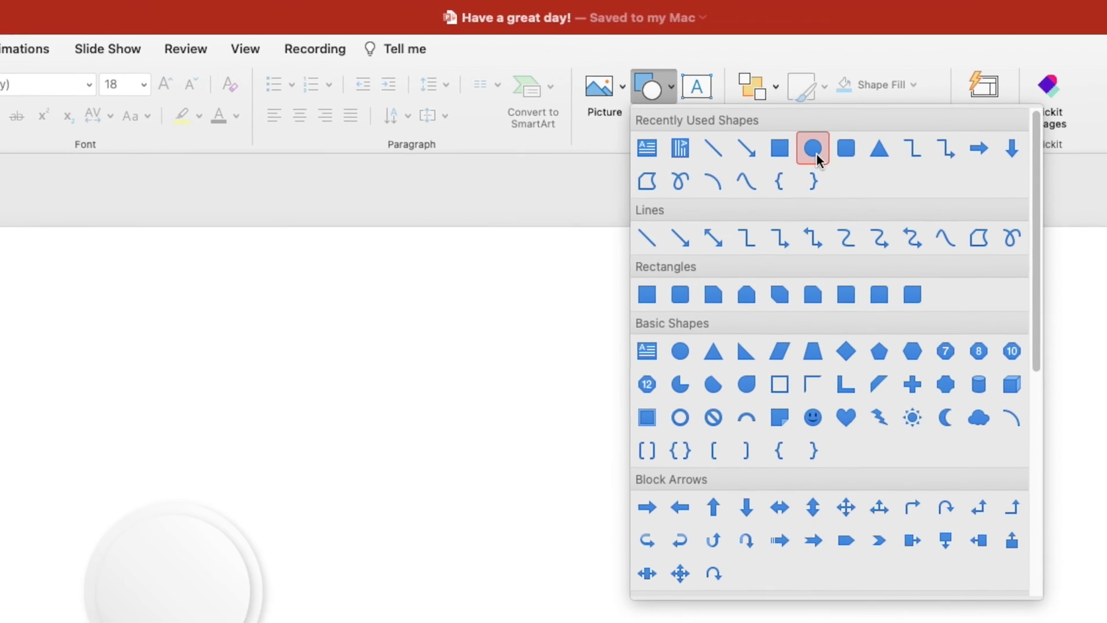
click(845, 148)
drag(428, 516, 577, 588)
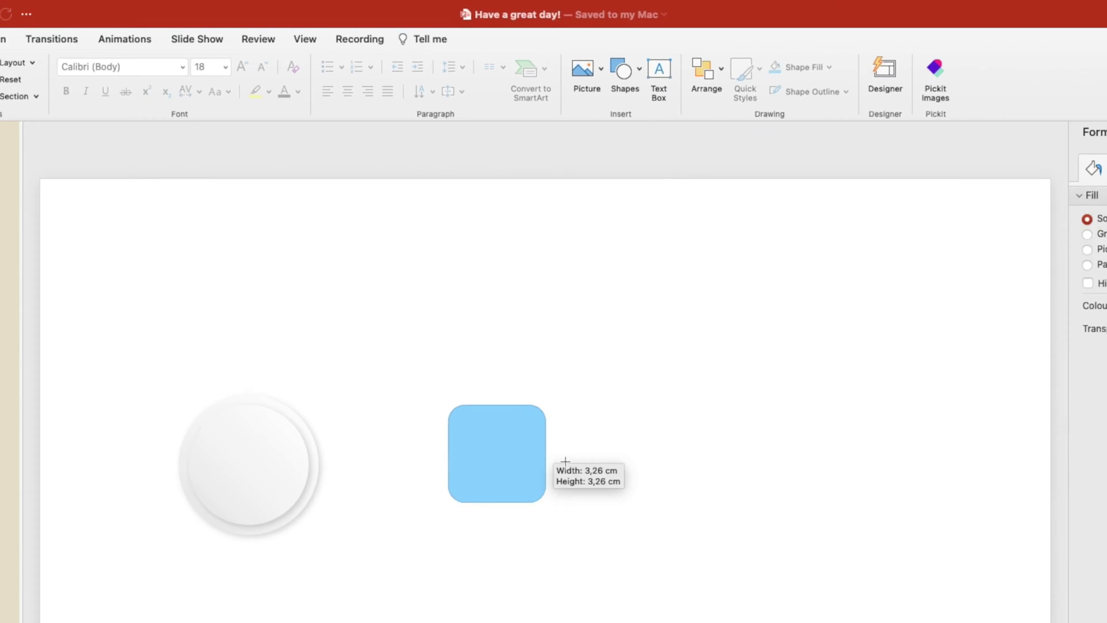
drag(565, 461, 688, 535)
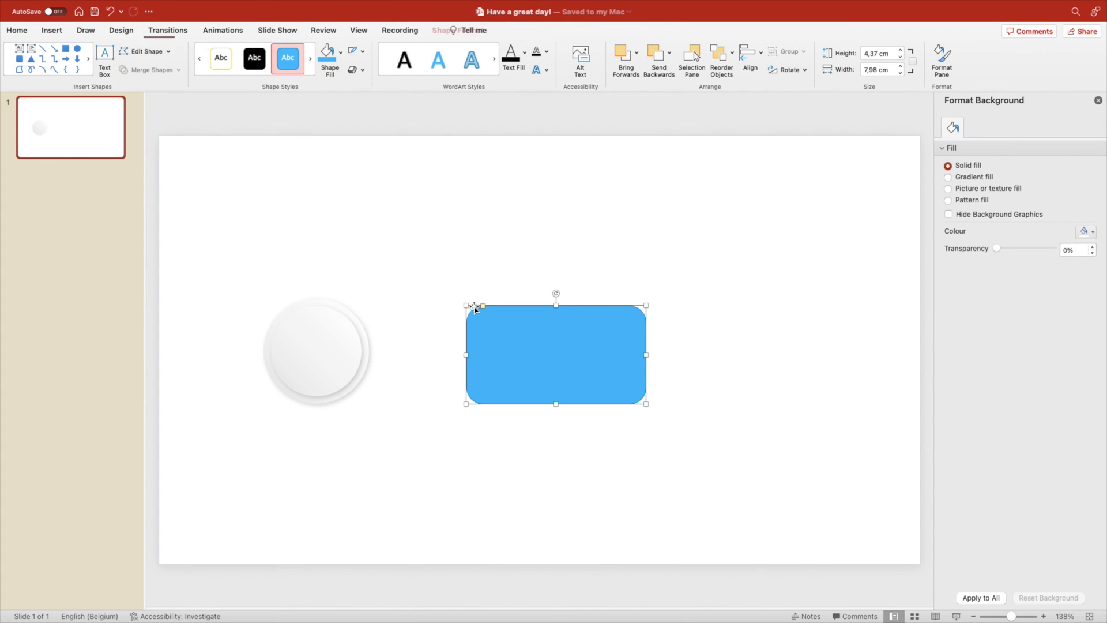
drag(483, 306, 591, 312)
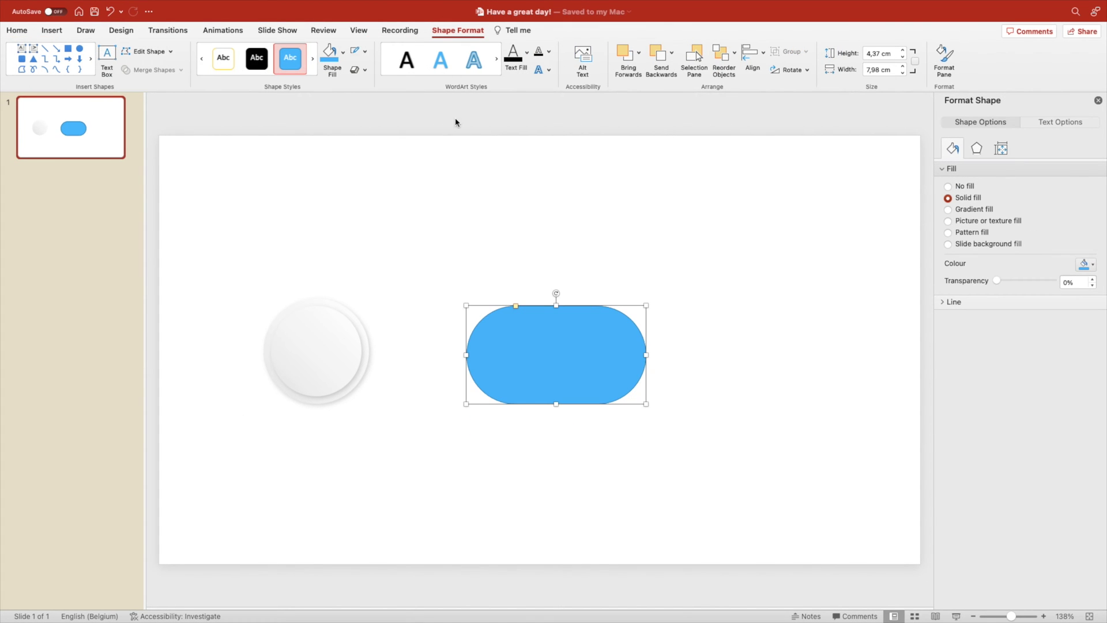
- Fill the pill with the recent coral red colour
click(342, 53)
click(342, 59)
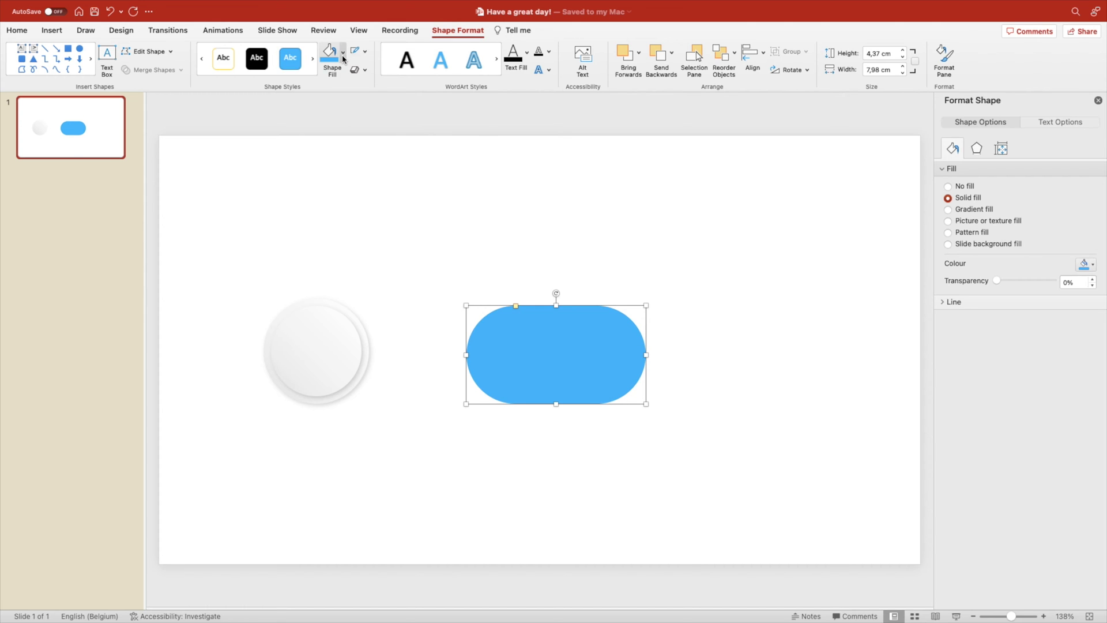
click(343, 56)
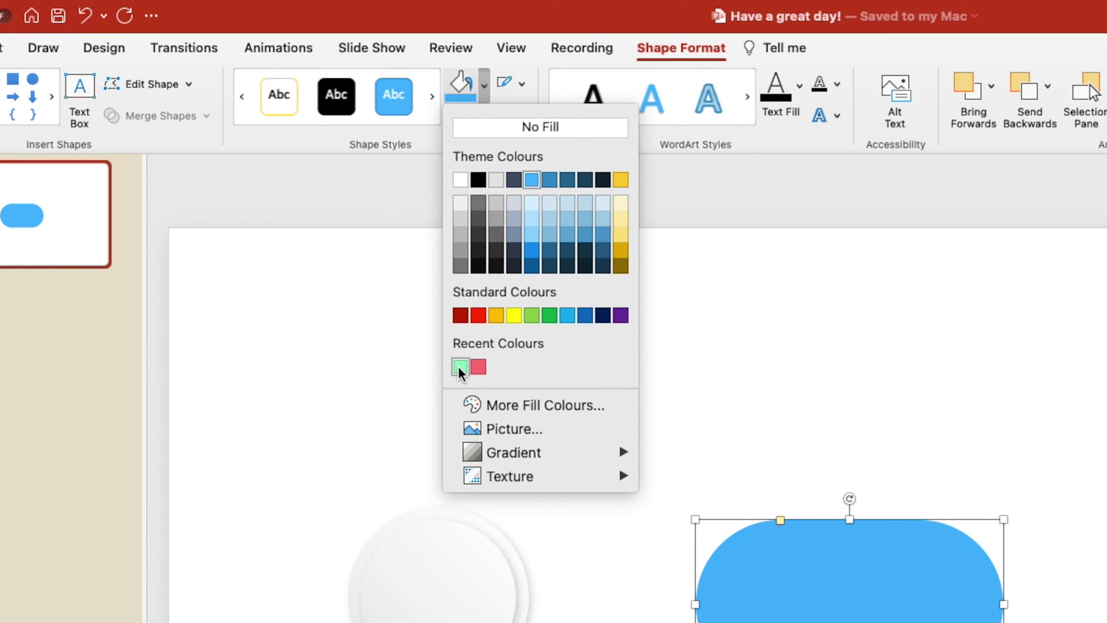
click(479, 367)
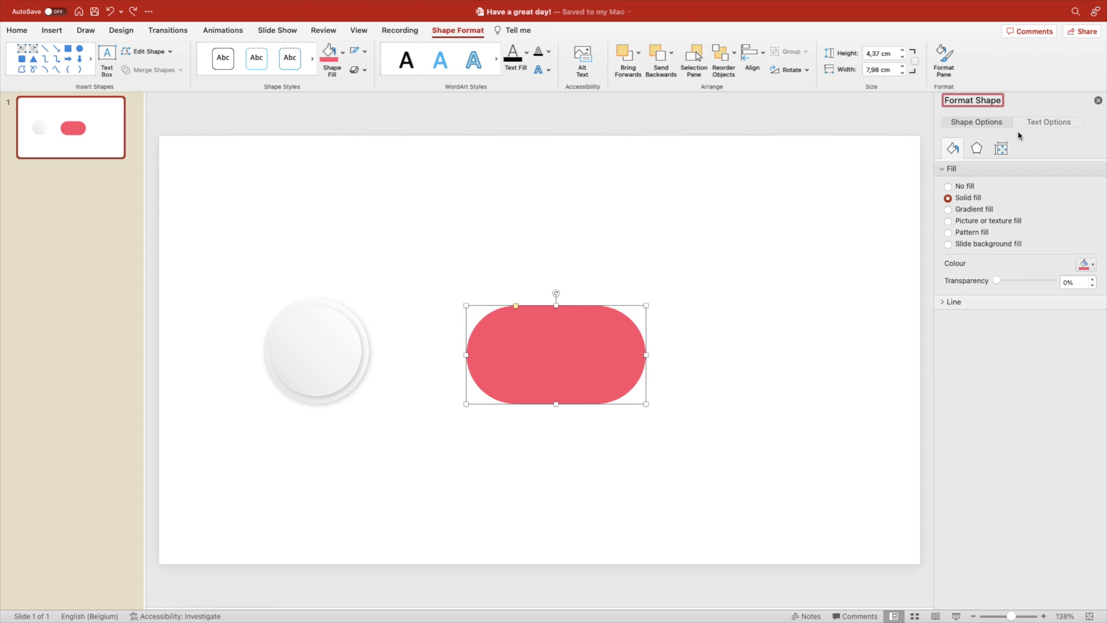
- Apply an inner top shadow to the pill with 23 pt blur and about 68% transparency
click(976, 150)
click(1086, 190)
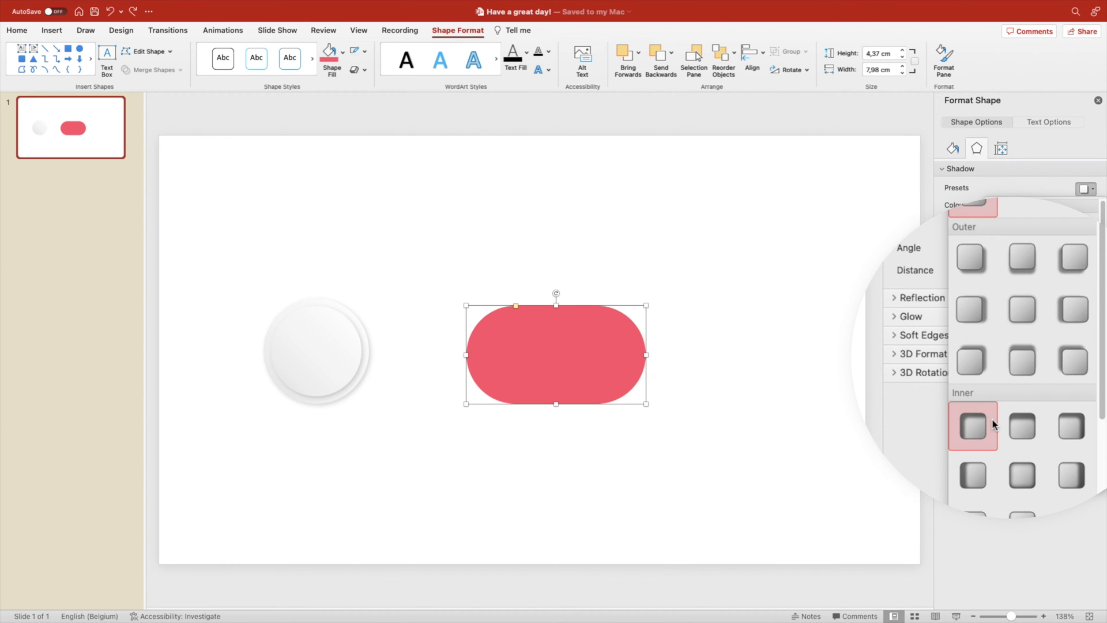
click(1025, 435)
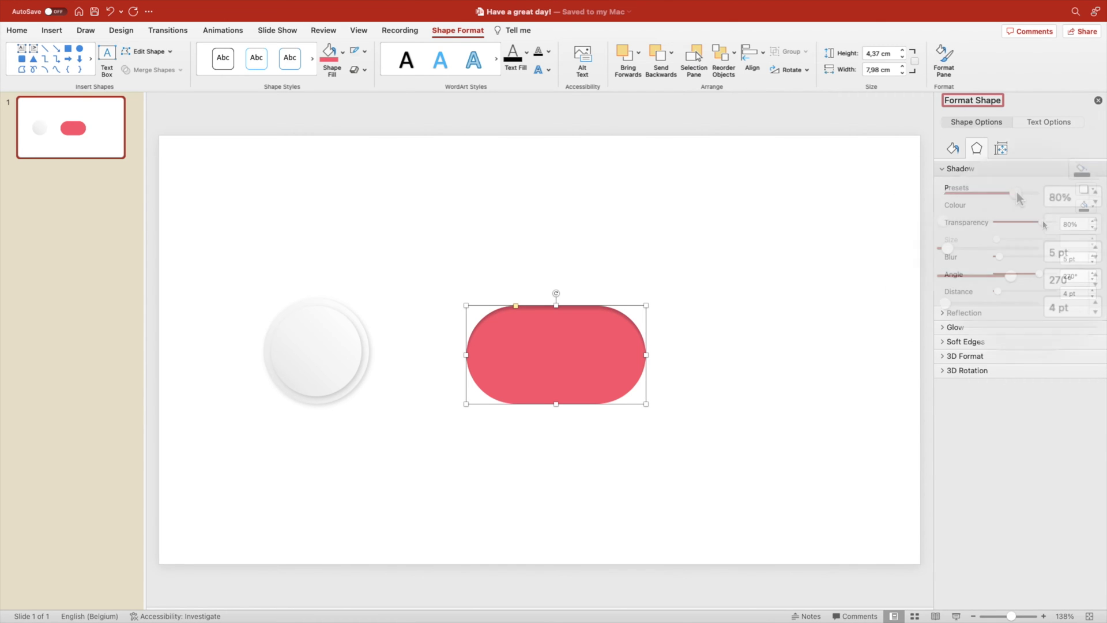
drag(1027, 224, 1034, 223)
drag(949, 251, 965, 249)
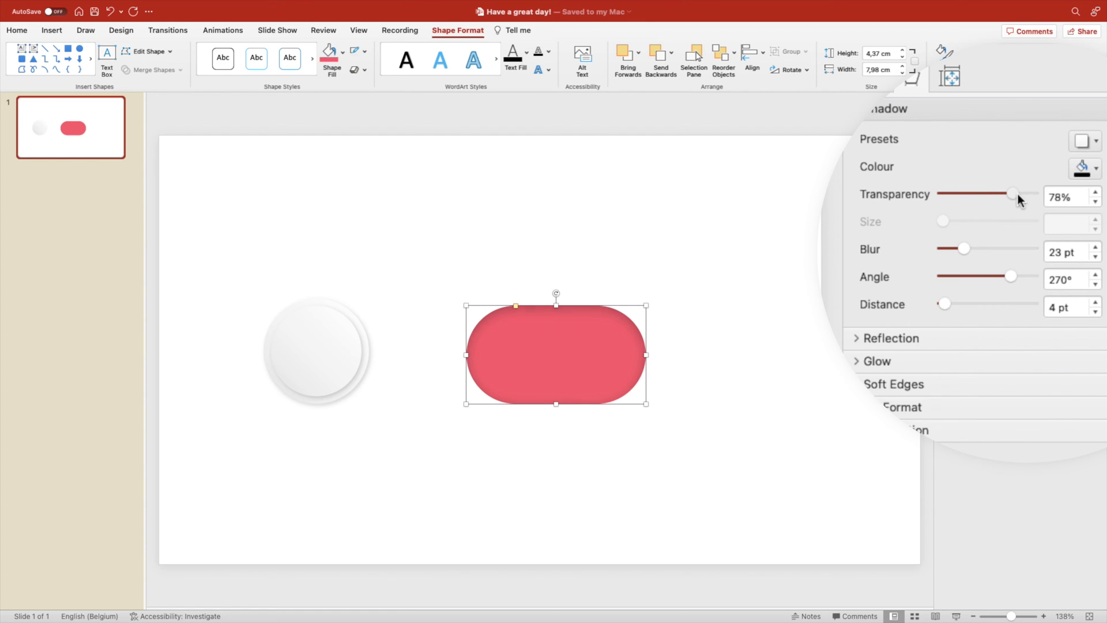
drag(1018, 199, 1006, 198)
- Bring the grey disc in front of the red pill and place it over the pill's left end
click(644, 372)
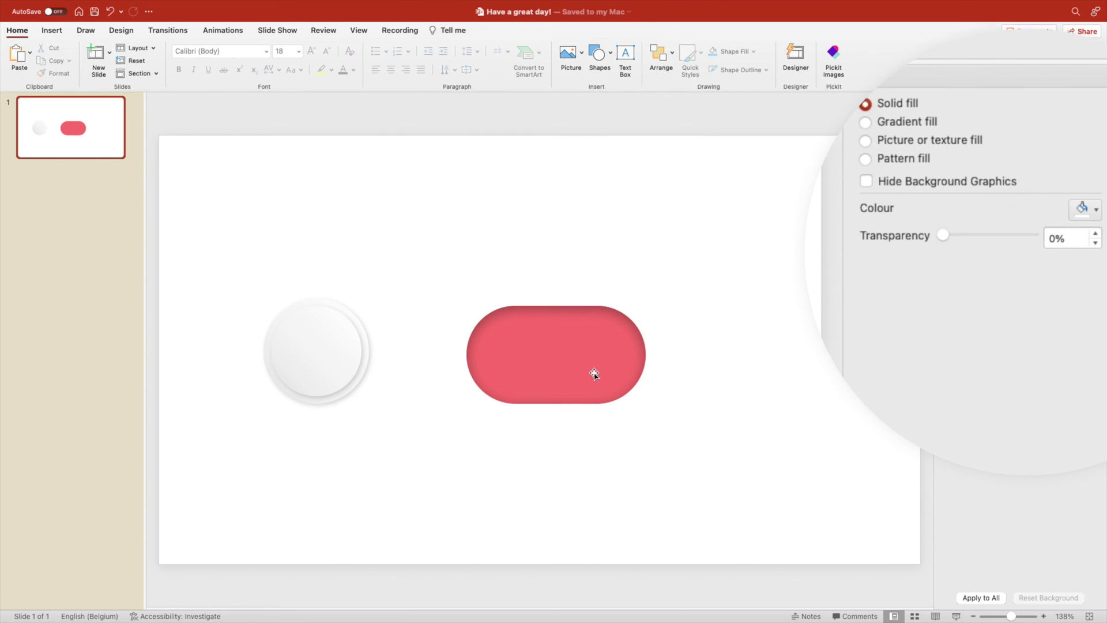
drag(593, 370, 576, 370)
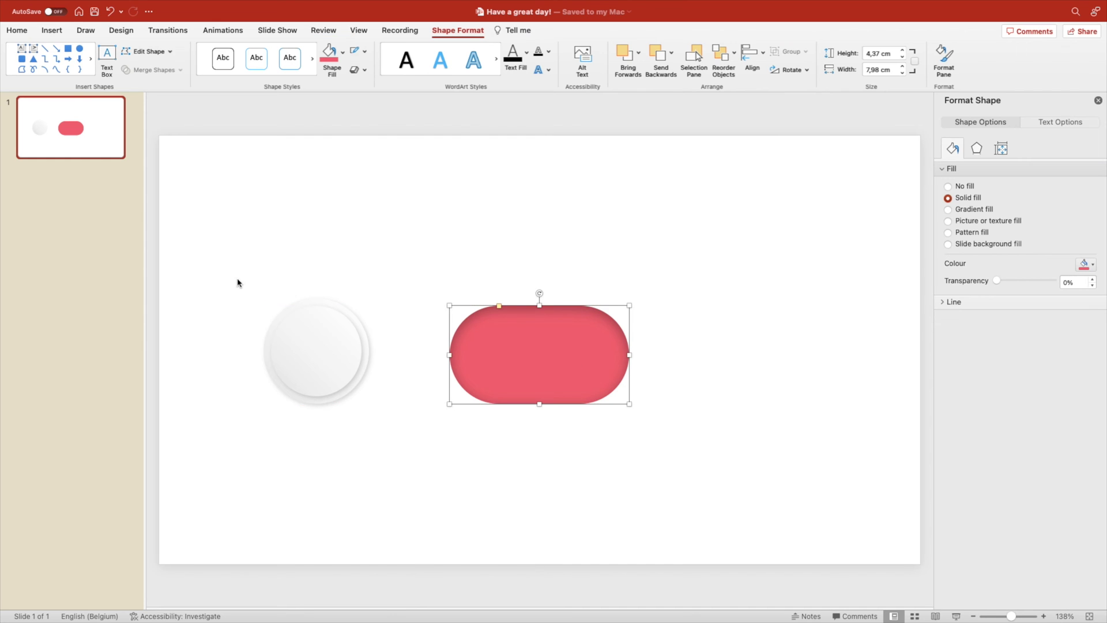
drag(410, 442, 231, 282)
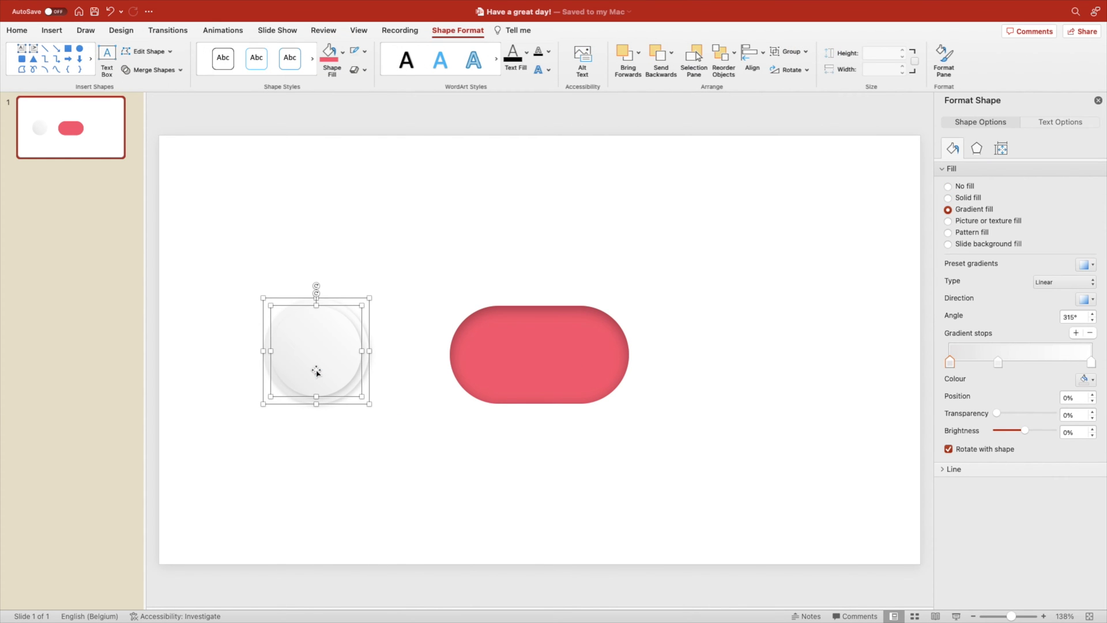
right_click(316, 371)
mouse_move(408, 433)
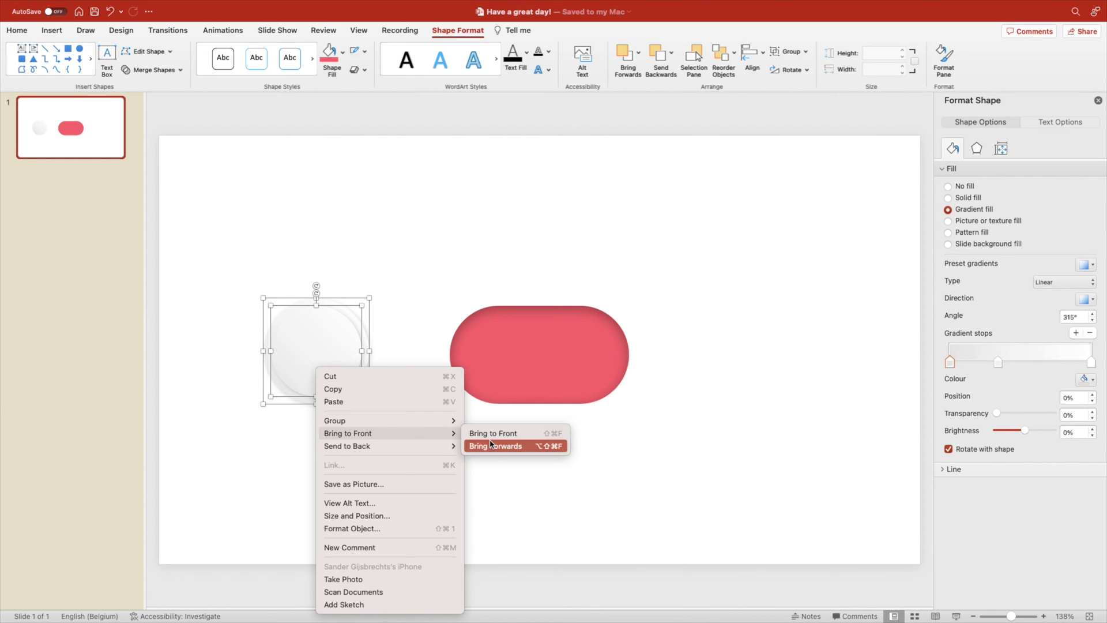
click(492, 438)
drag(312, 361, 494, 355)
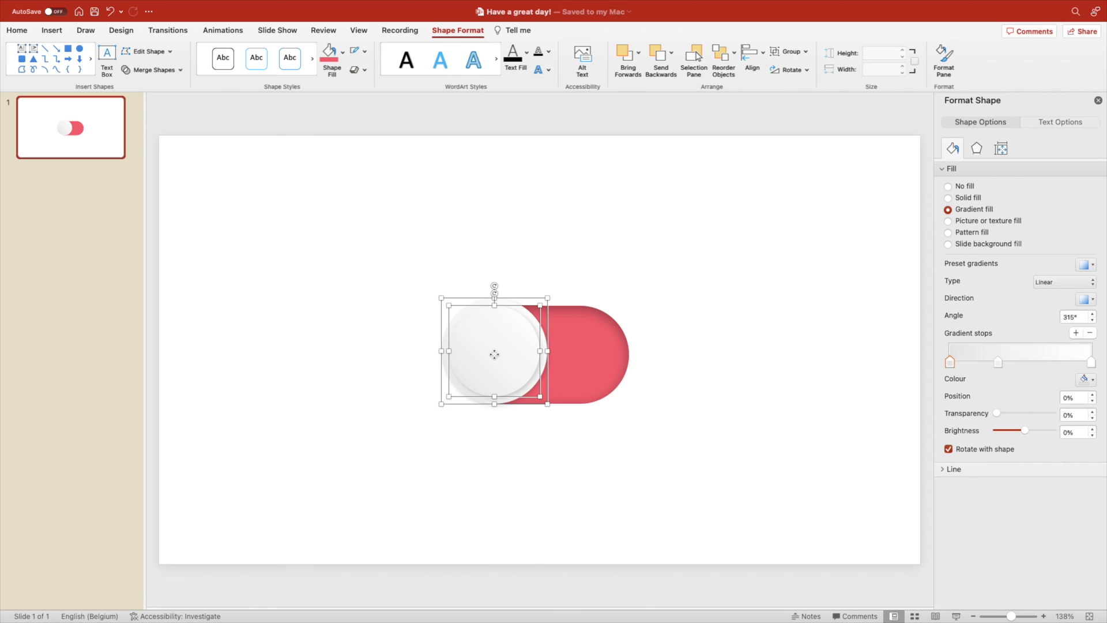
- Group the knob's two circles, align it middle with the pill, then slide it left
right_click(494, 354)
mouse_move(531, 407)
click(656, 408)
shift+click(606, 353)
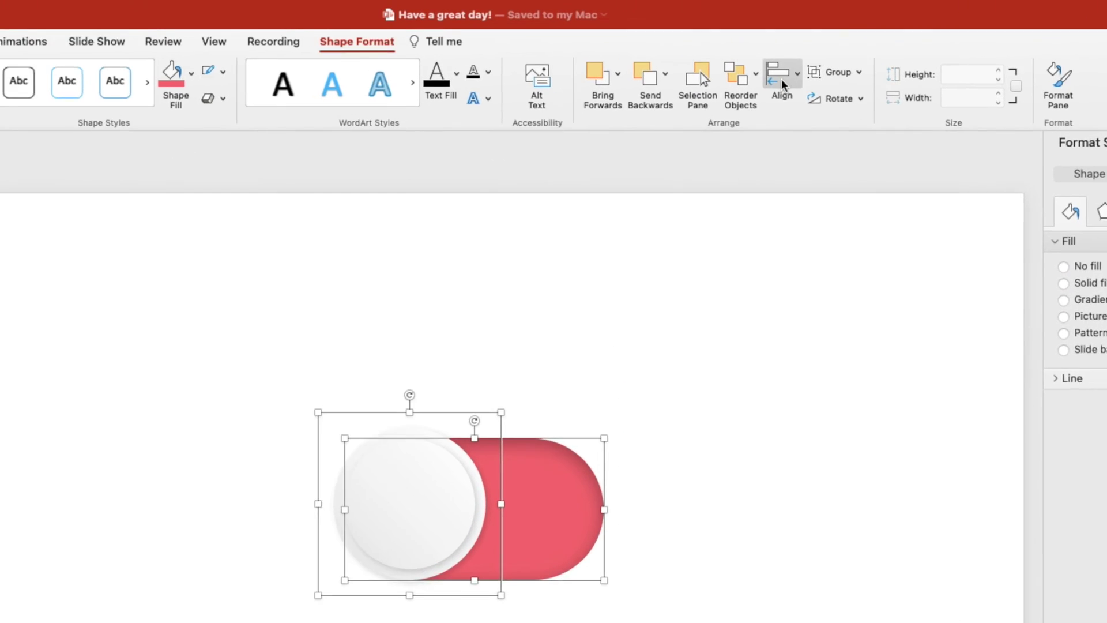
click(782, 84)
click(844, 235)
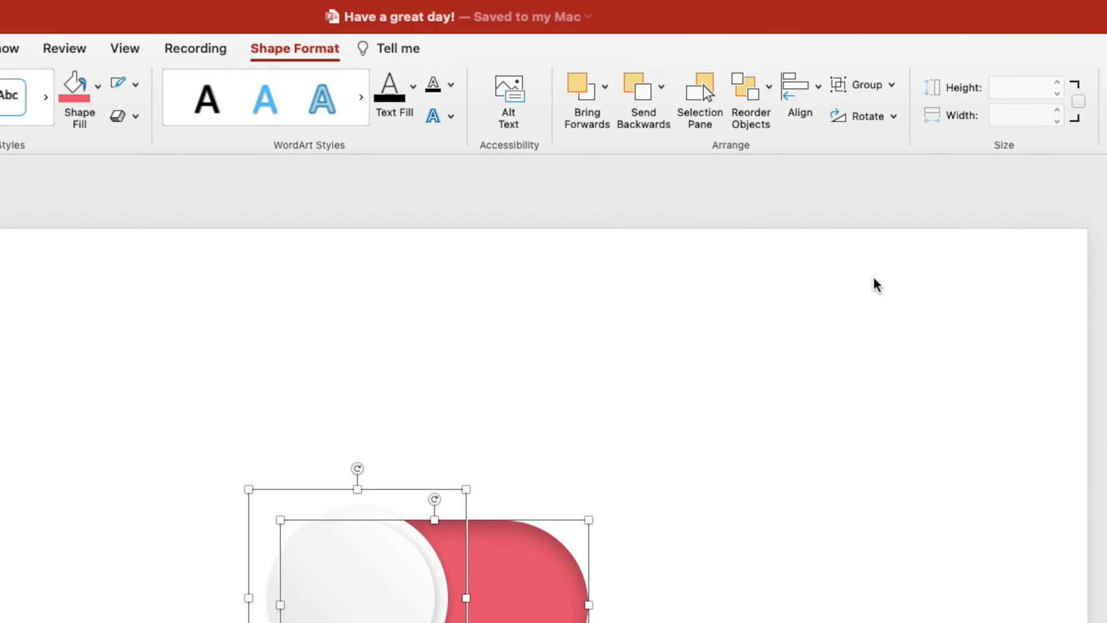
click(804, 485)
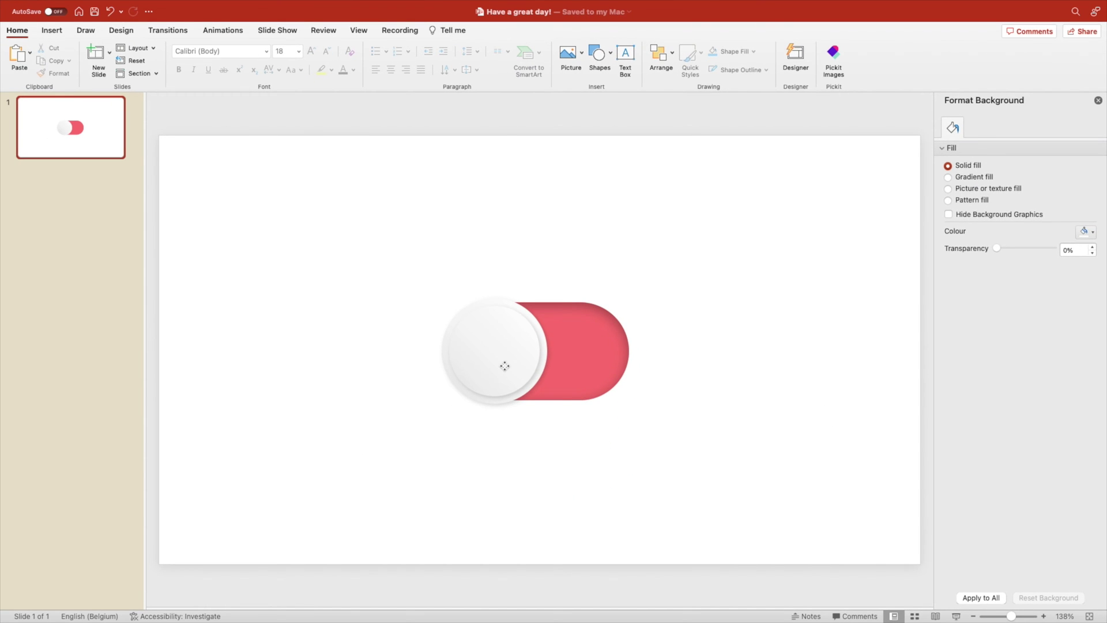
drag(504, 366, 364, 364)
- Clear the selection and open the Shapes gallery to pick a rectangle
click(704, 346)
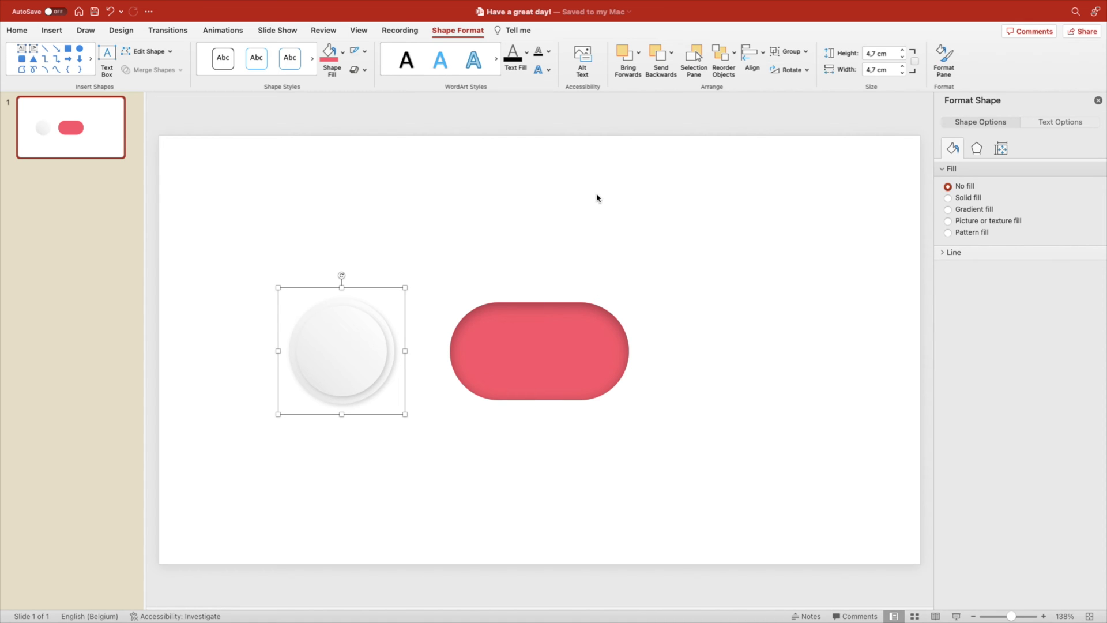
click(462, 130)
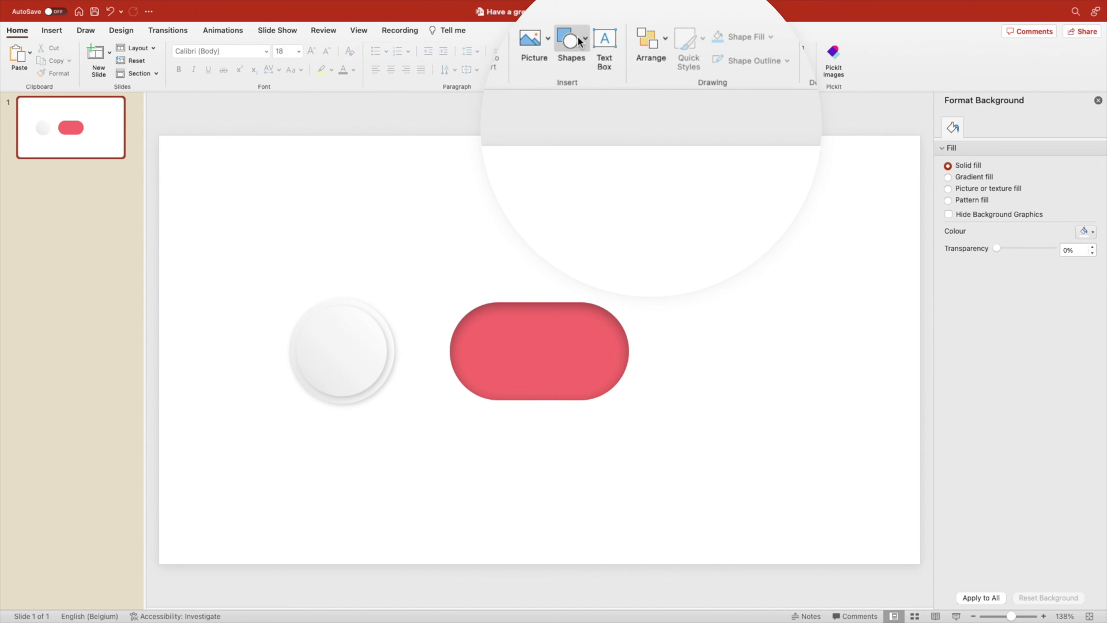
click(570, 49)
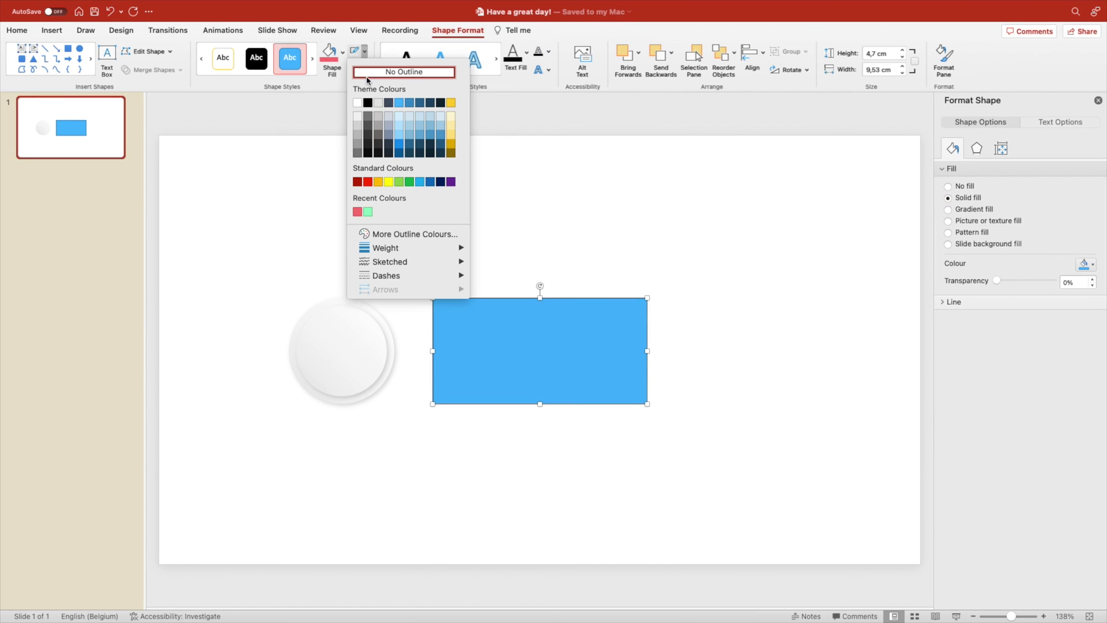
- Remove the rectangle's outline and place a copy of the red pill to the right
click(367, 74)
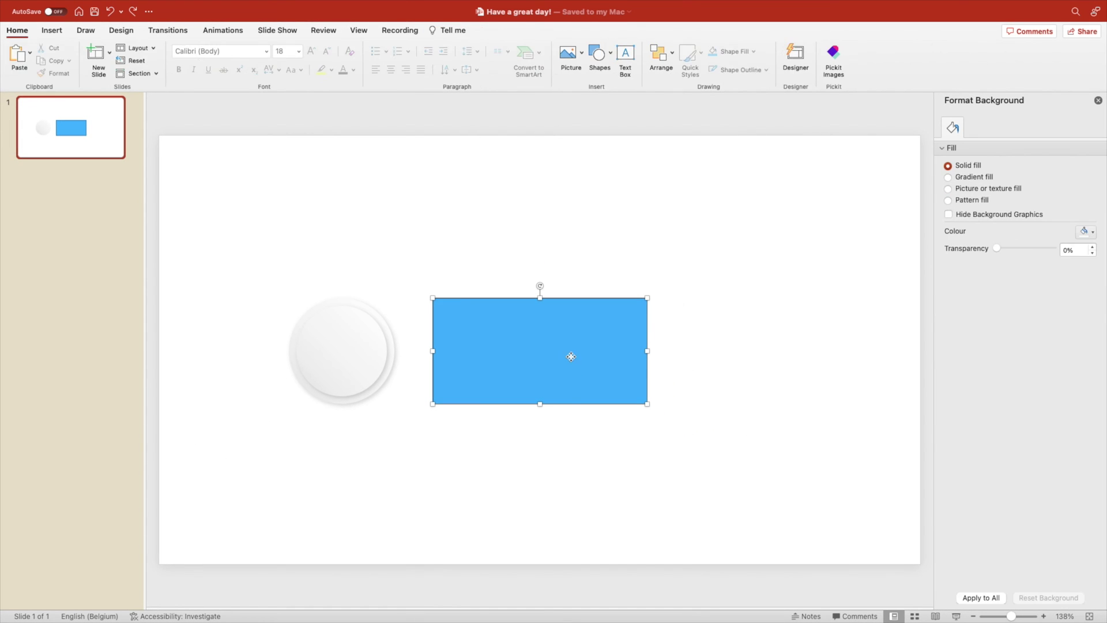
drag(570, 354, 571, 462)
click(361, 51)
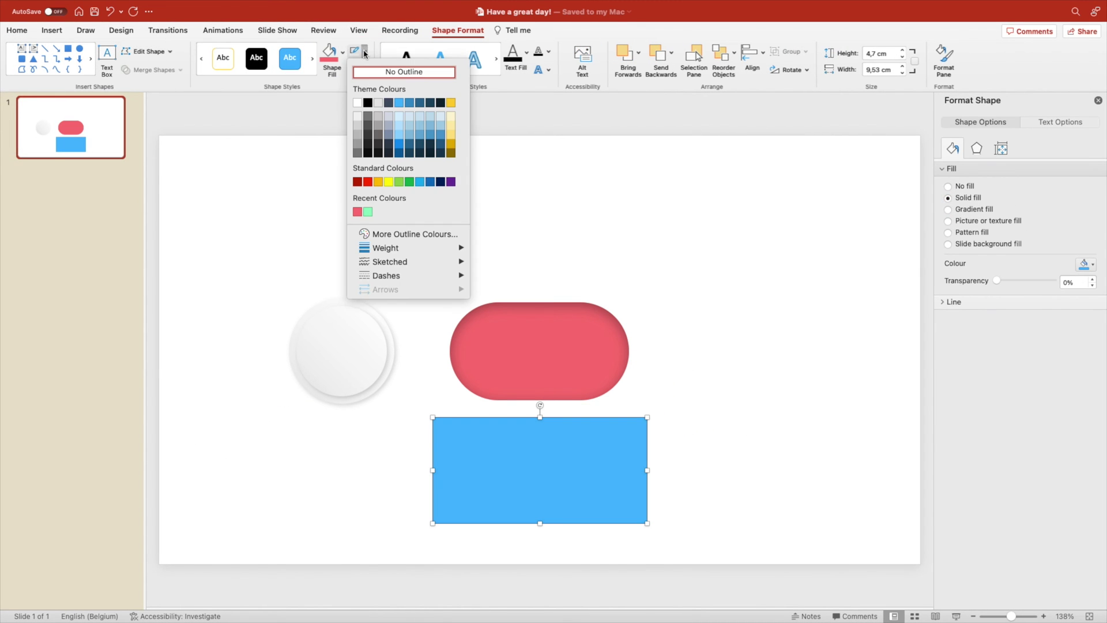
click(369, 69)
click(532, 317)
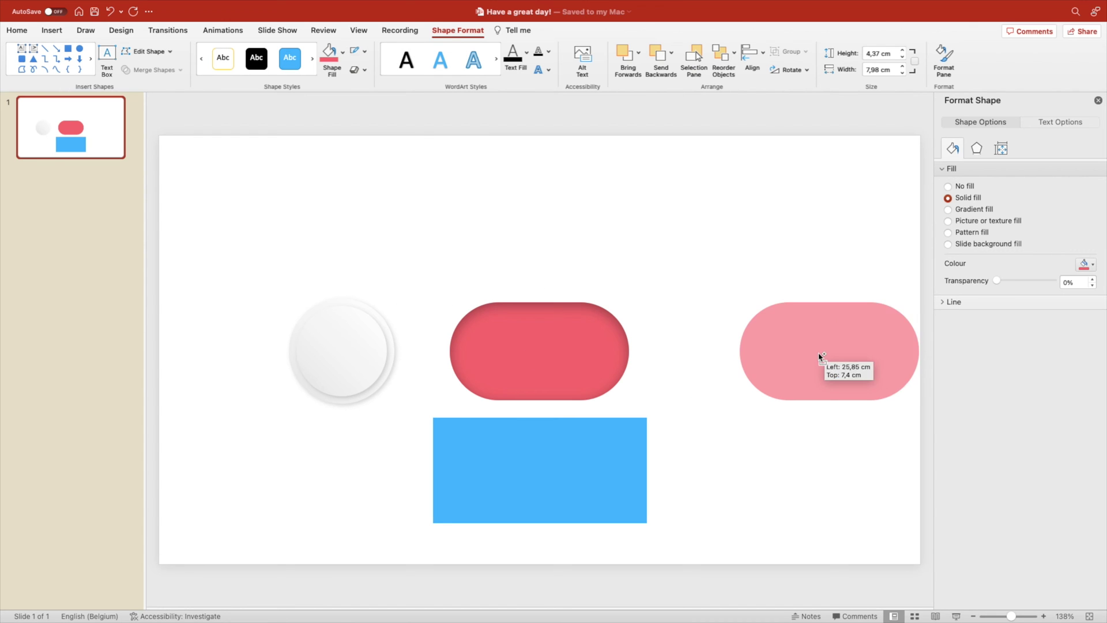
drag(822, 356, 822, 355)
- Move the rectangle back over the middle pill and send it behind the pill
drag(566, 452, 557, 340)
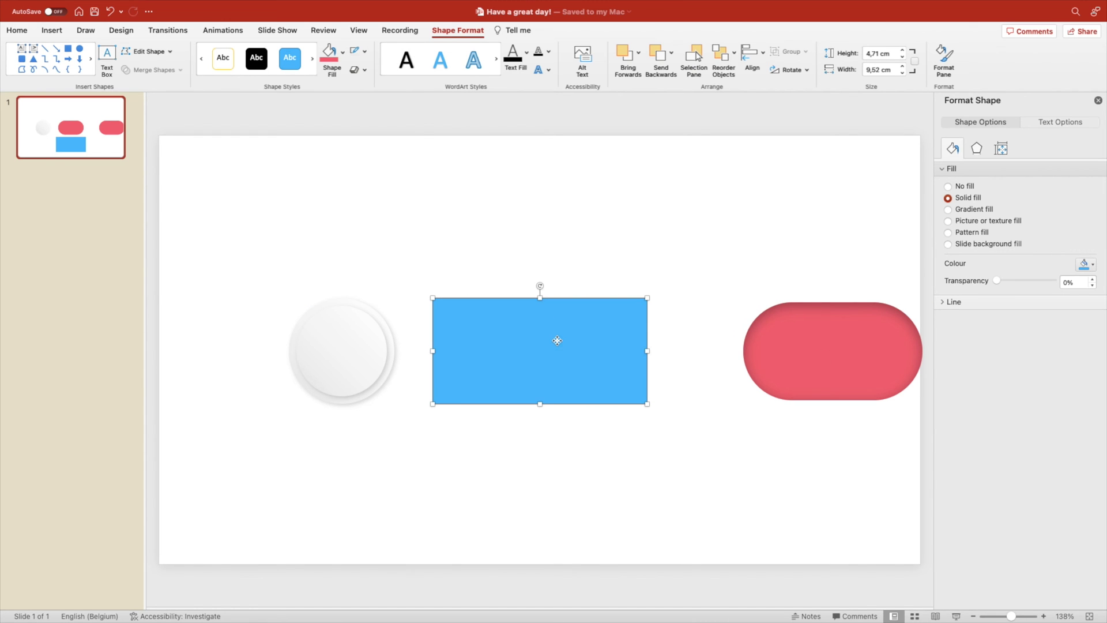
right_click(636, 308)
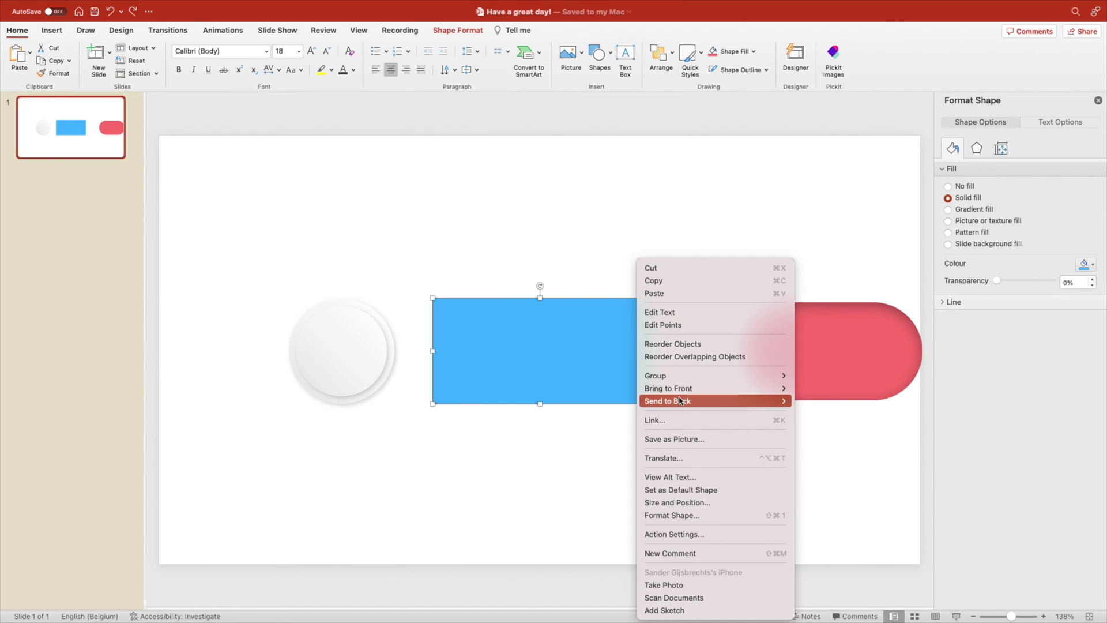
mouse_move(721, 401)
click(815, 400)
- Subtract the pill from the rectangle and move the pill copy into the hole
shift+click(604, 329)
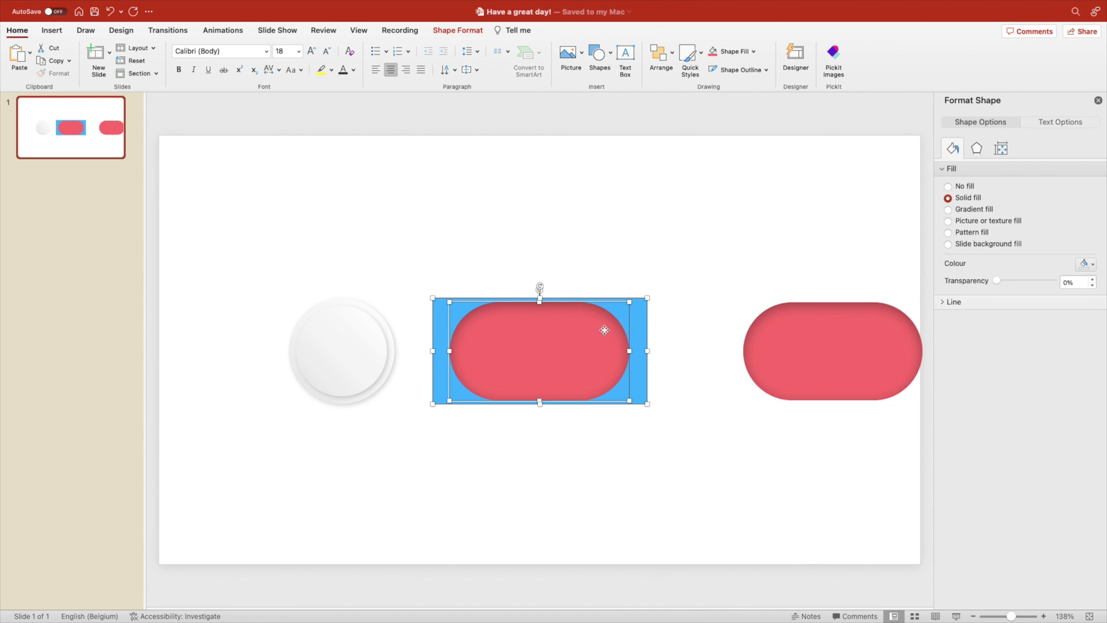
click(462, 36)
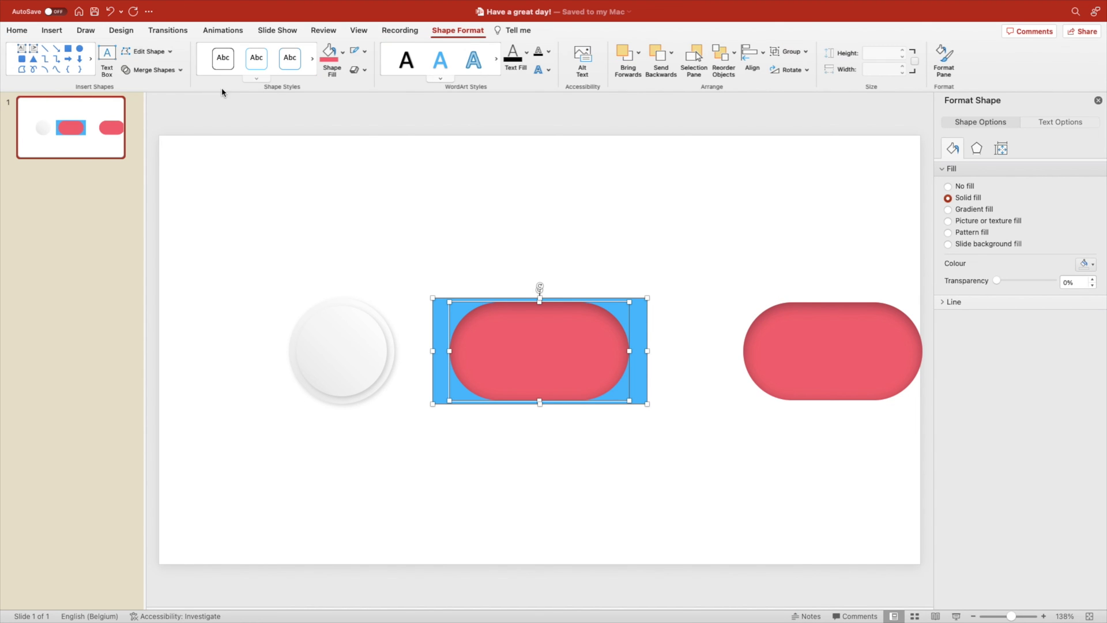
click(154, 70)
click(158, 142)
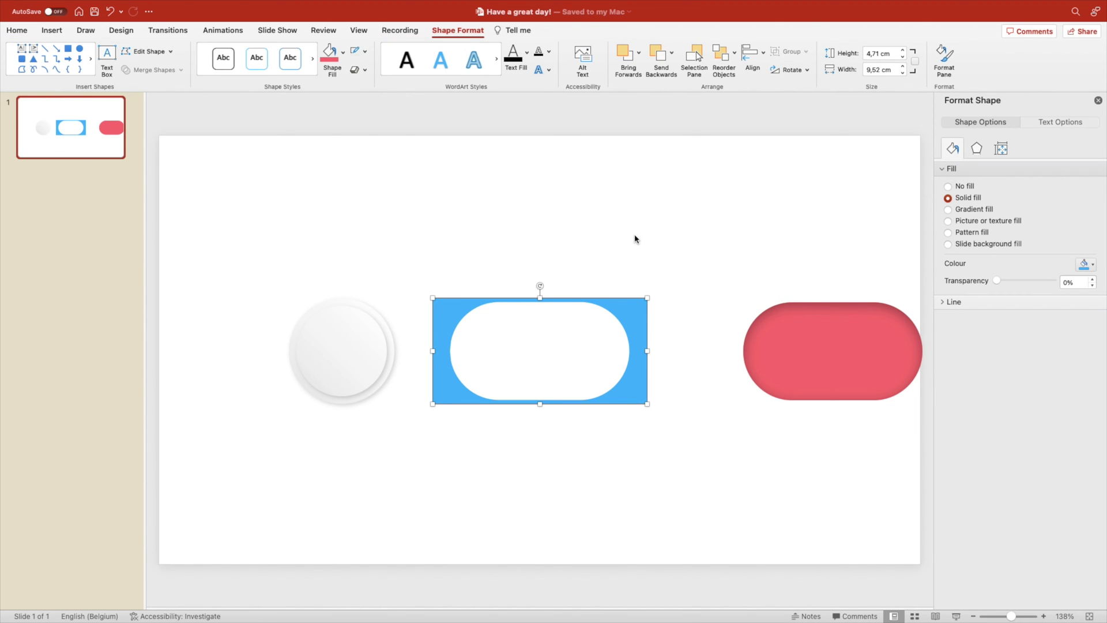
click(648, 265)
drag(859, 354, 574, 345)
- Send the pill shape behind the blue rectangle
right_click(575, 343)
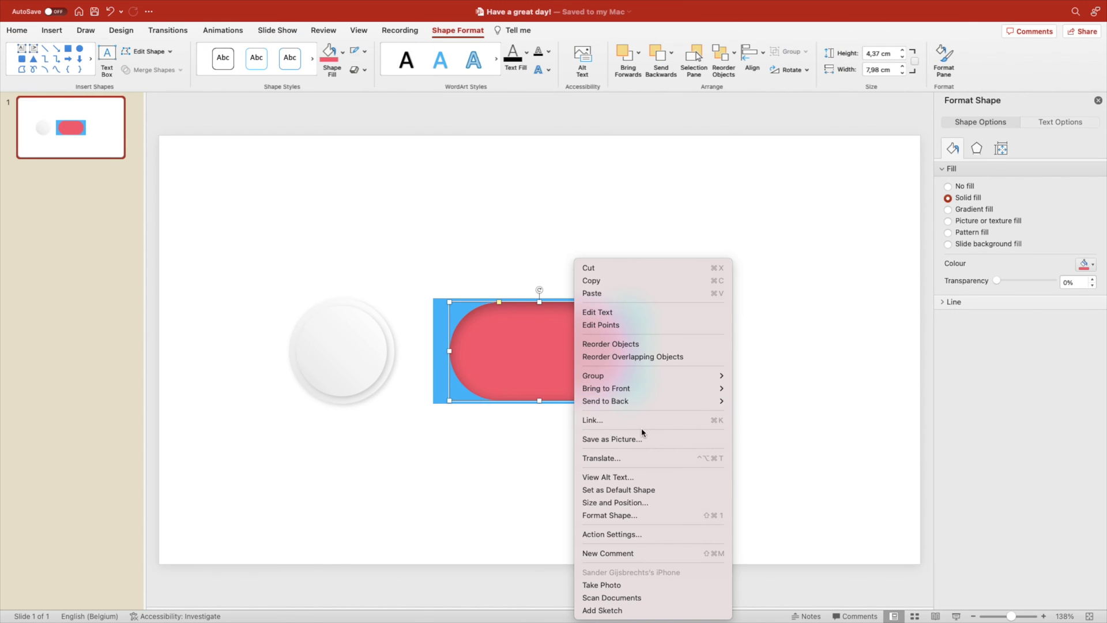
mouse_move(642, 401)
click(764, 401)
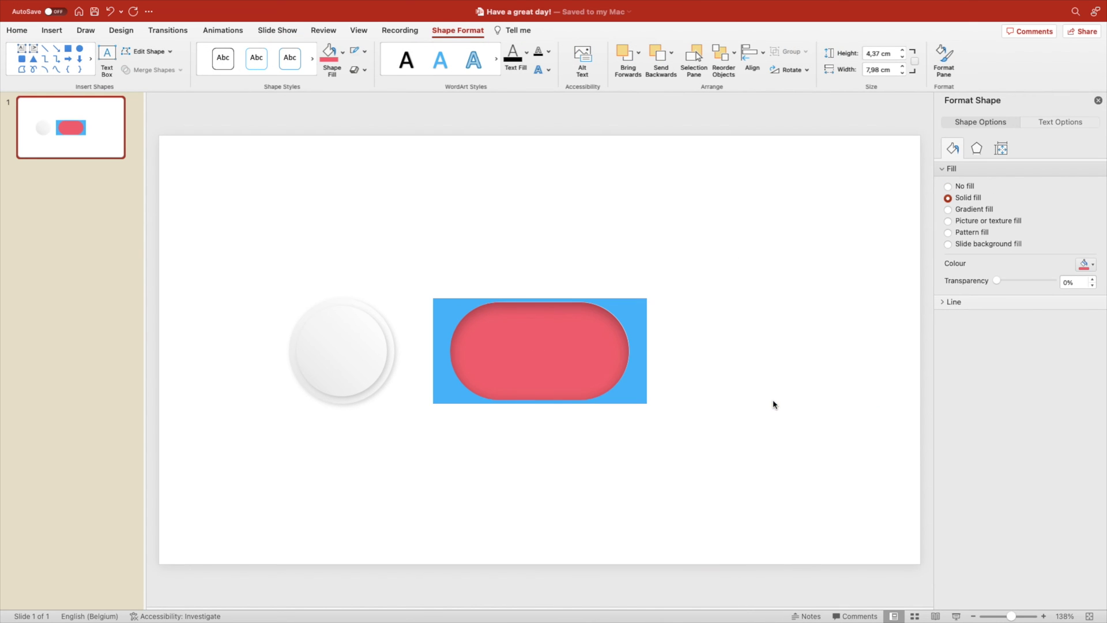
click(642, 306)
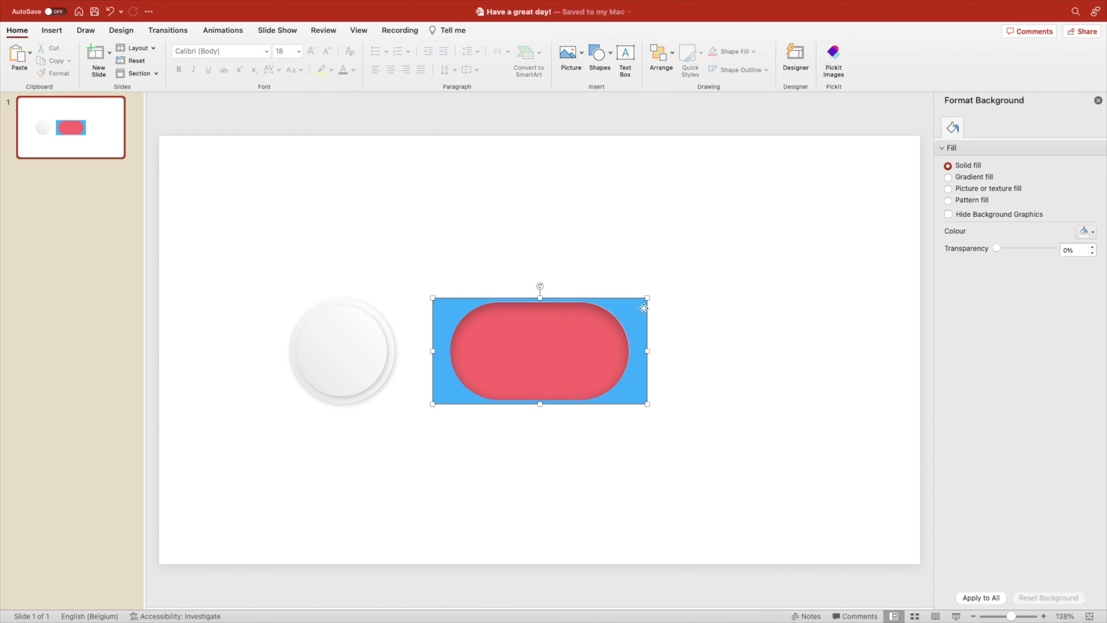
click(637, 244)
- Draw a new rectangle over the pill's left end and fill it with the recent light green
click(610, 55)
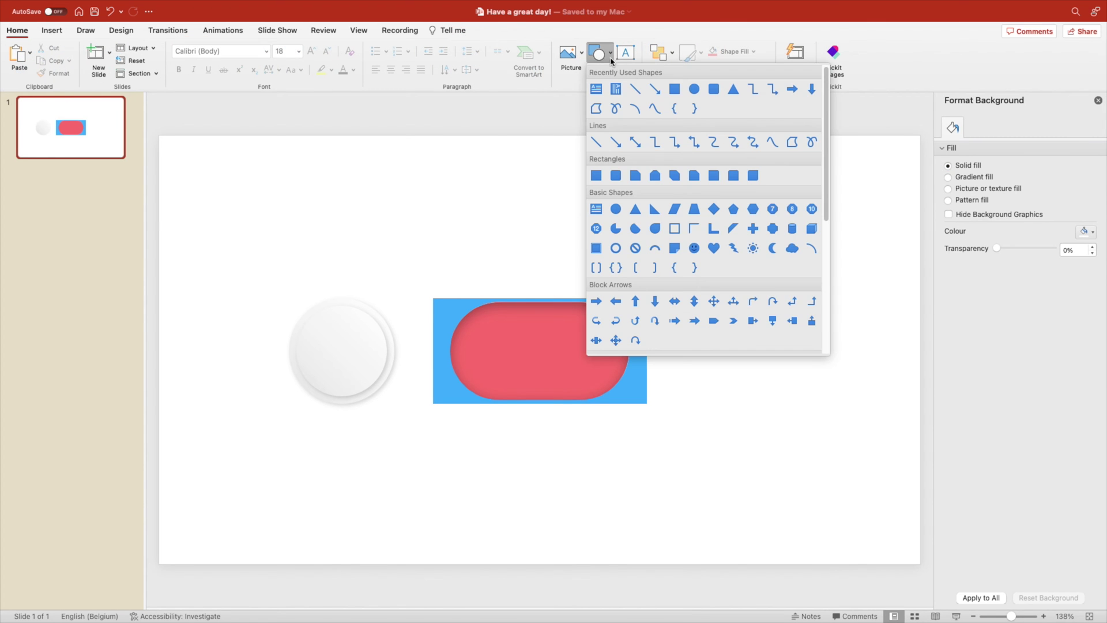
click(674, 88)
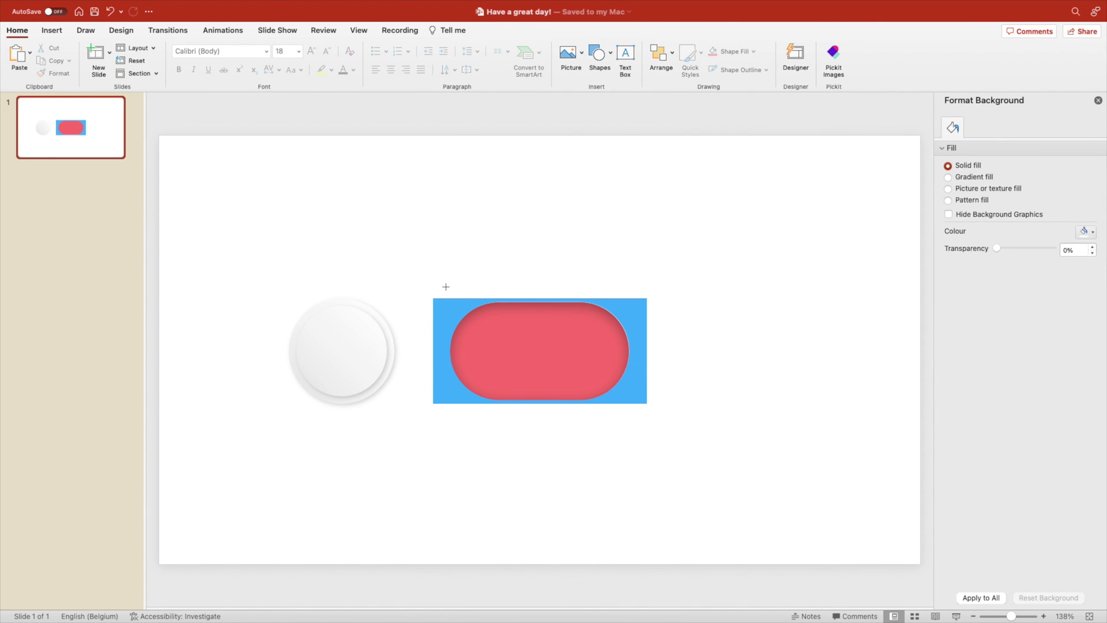
mouse_move(441, 299)
mouse_down()
mouse_move(501, 363)
mouse_move(513, 403)
mouse_up()
click(364, 53)
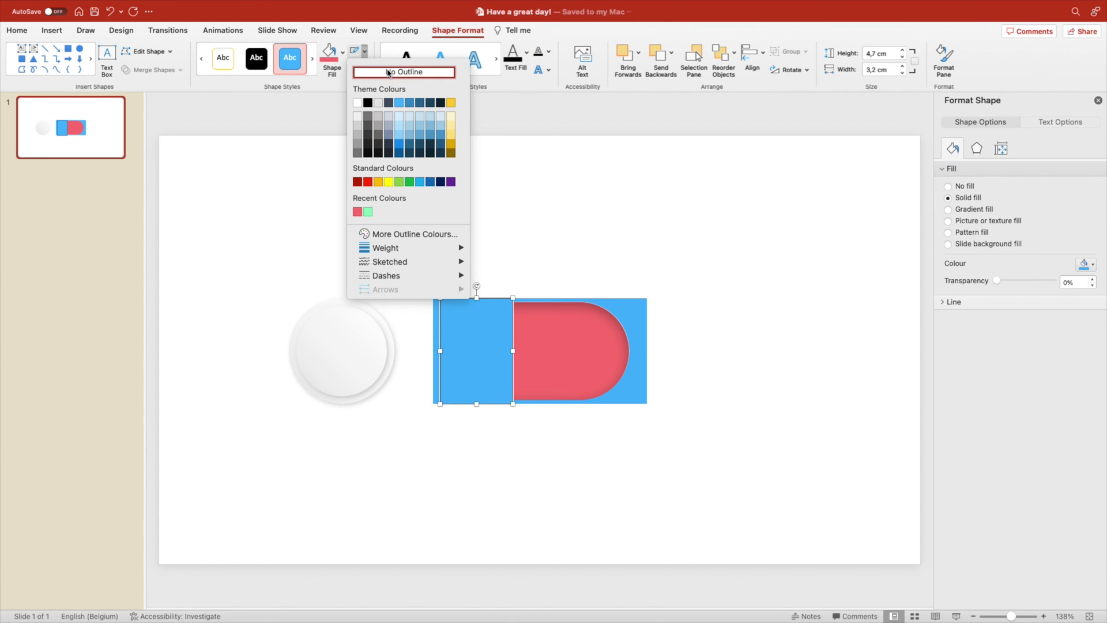
click(364, 53)
click(343, 53)
click(339, 216)
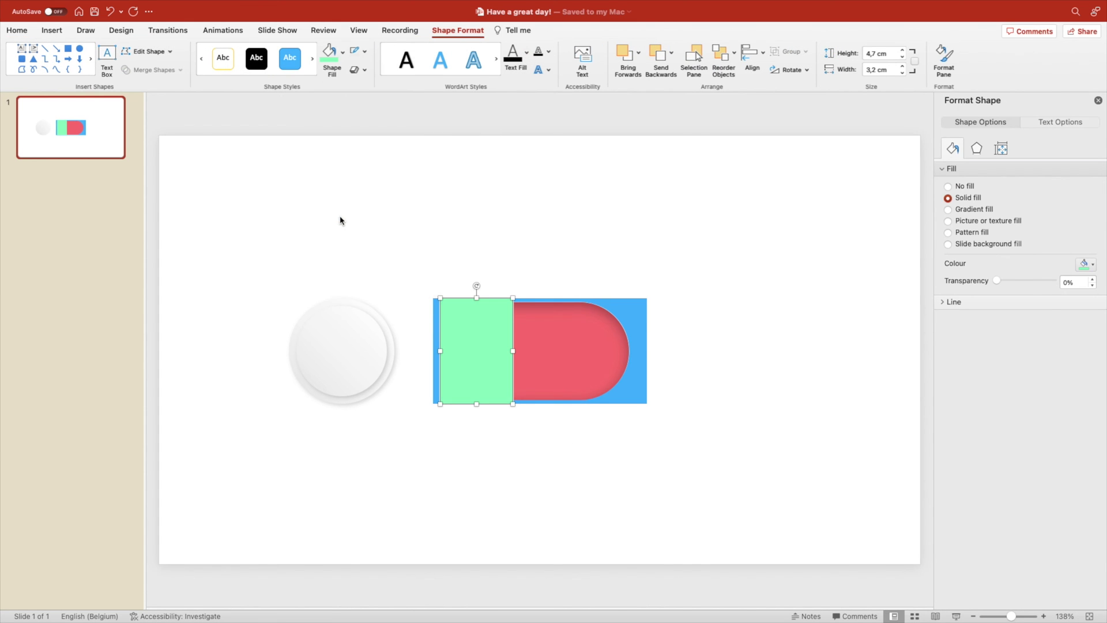
- Bring the blue cut-out frame in front of the green block
click(634, 305)
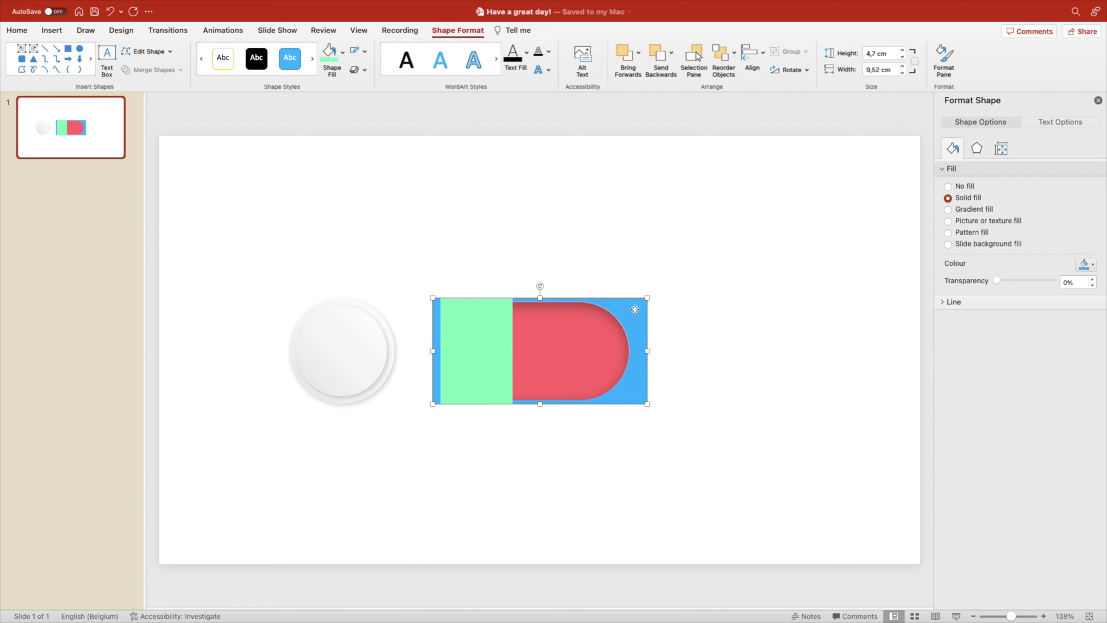
right_click(634, 305)
mouse_move(718, 408)
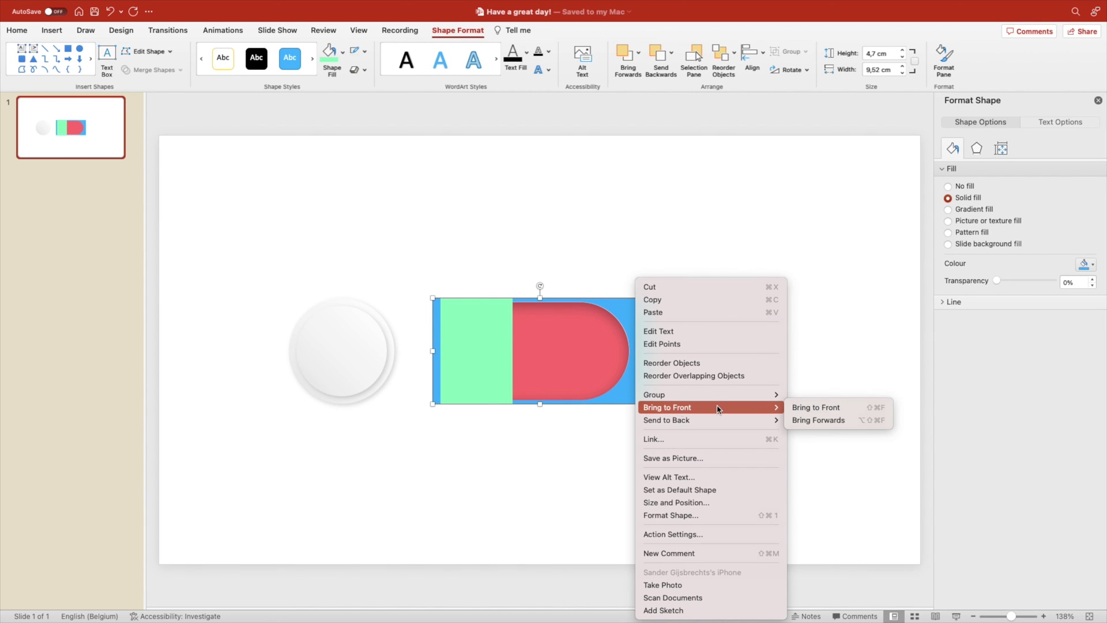
click(825, 407)
- Narrow the green block to about 2,8 cm wide
click(785, 376)
click(496, 361)
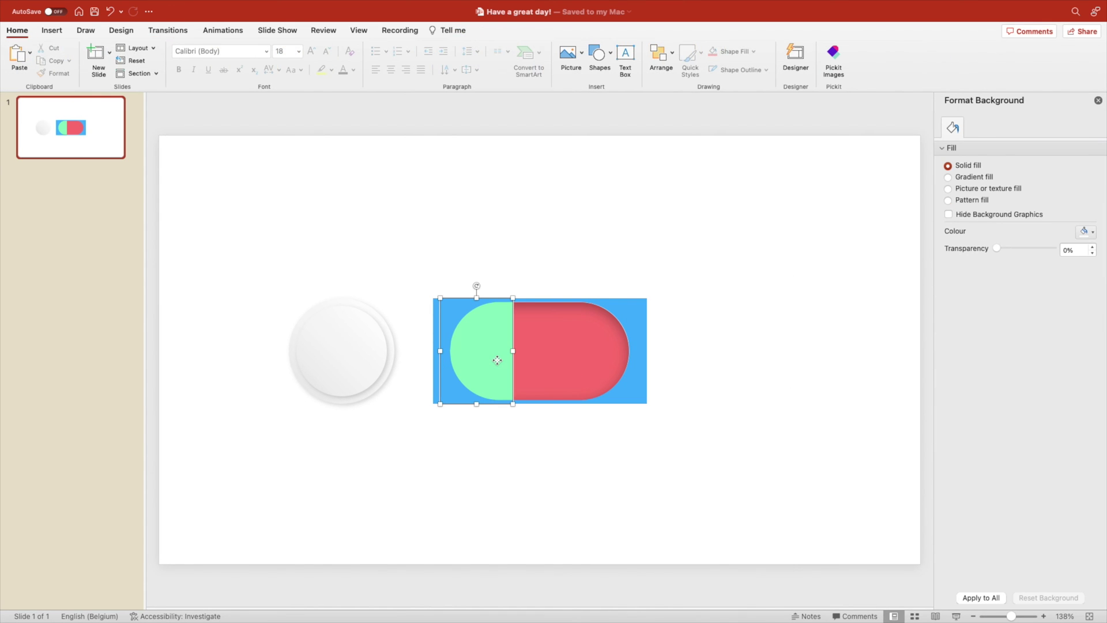
mouse_move(513, 351)
mouse_down()
mouse_move(448, 351)
mouse_move(627, 349)
mouse_move(487, 348)
mouse_move(504, 348)
mouse_up()
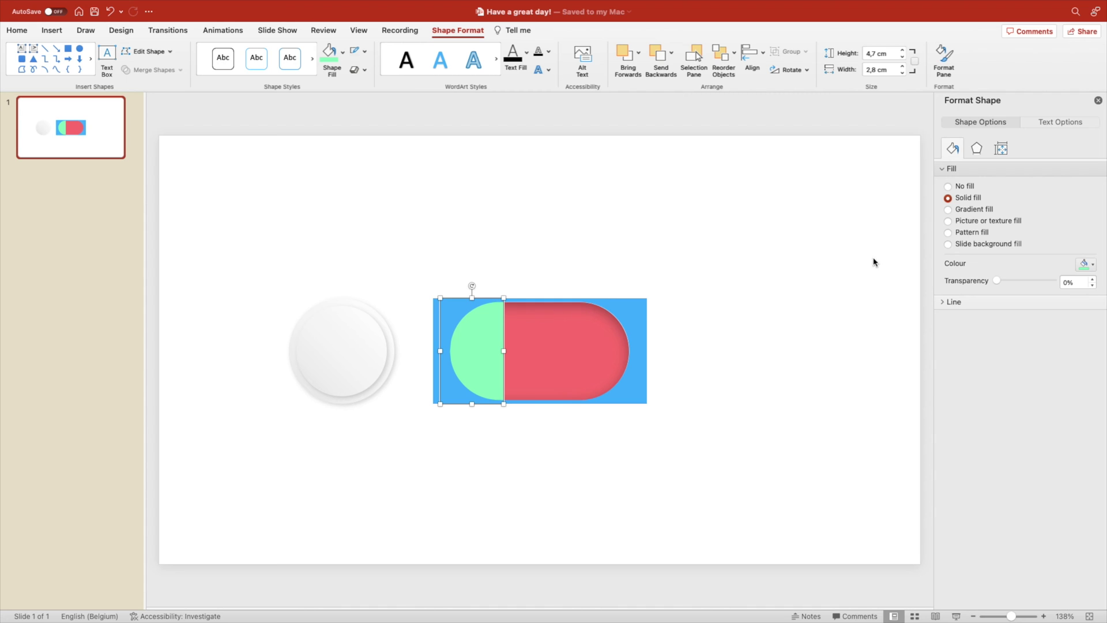
- Give the green block a shadow preset with 37 pt blur and 62% transparency
click(977, 149)
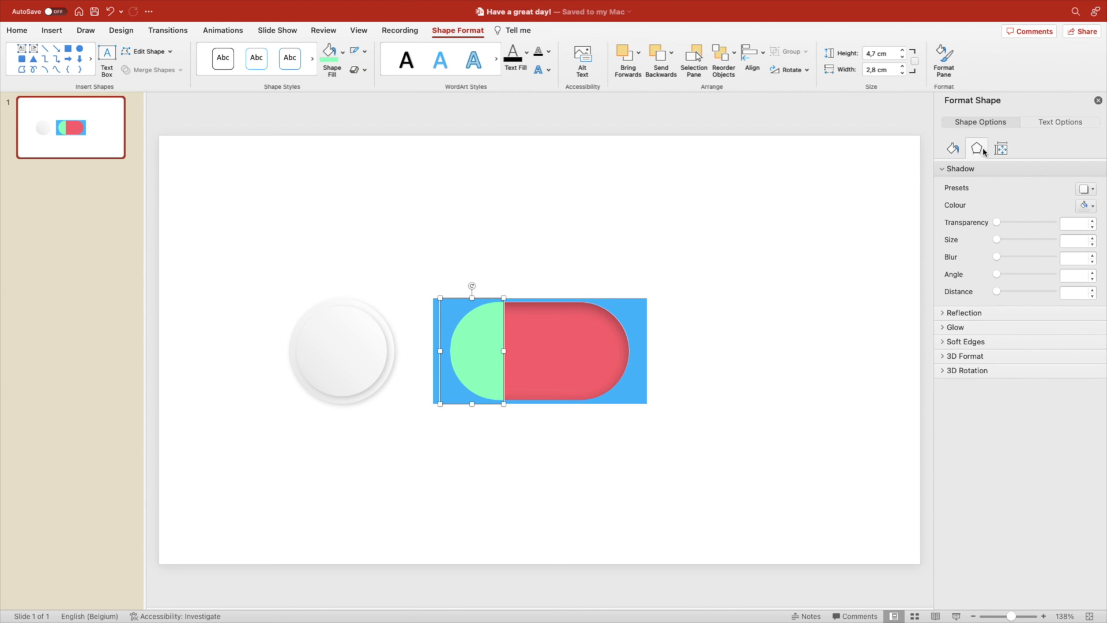
click(1088, 195)
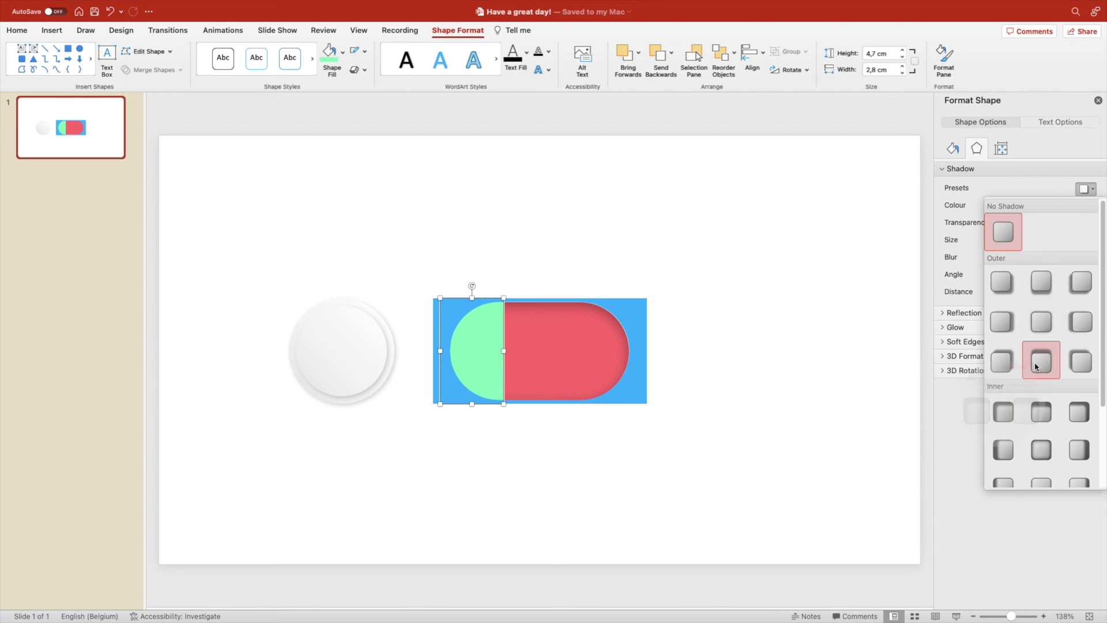
click(1030, 415)
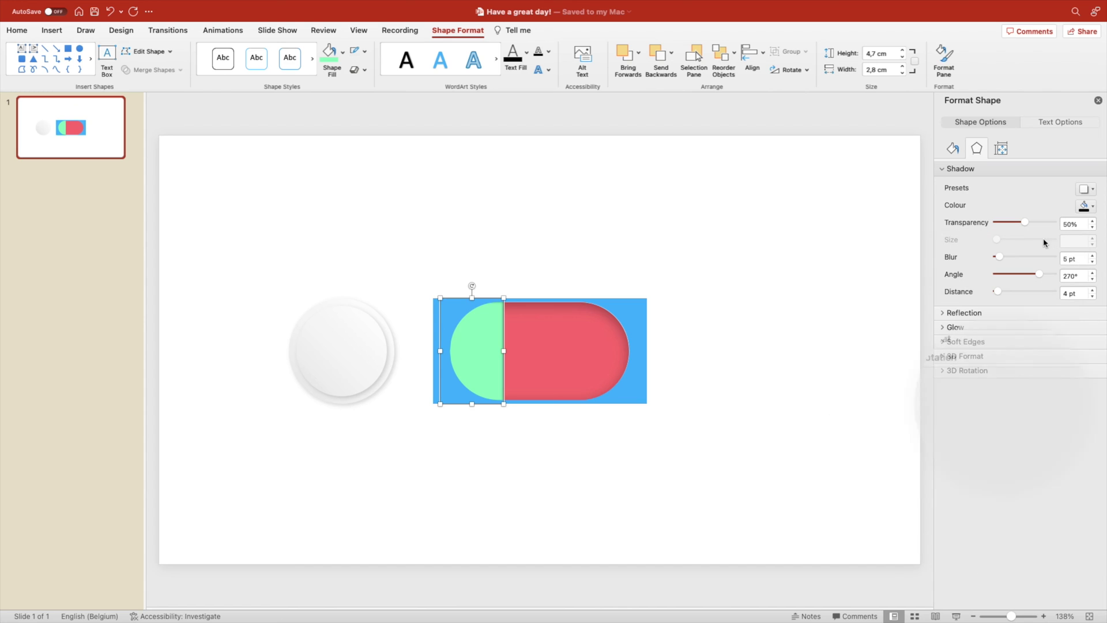
drag(1003, 256, 1017, 261)
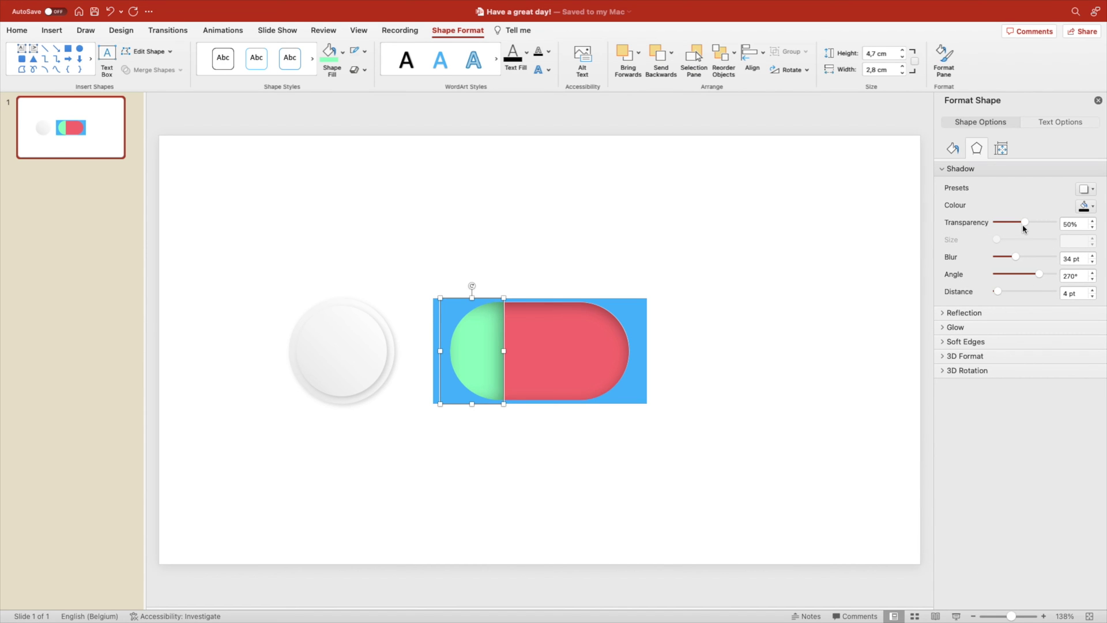
drag(1025, 222, 1037, 222)
click(667, 322)
click(644, 307)
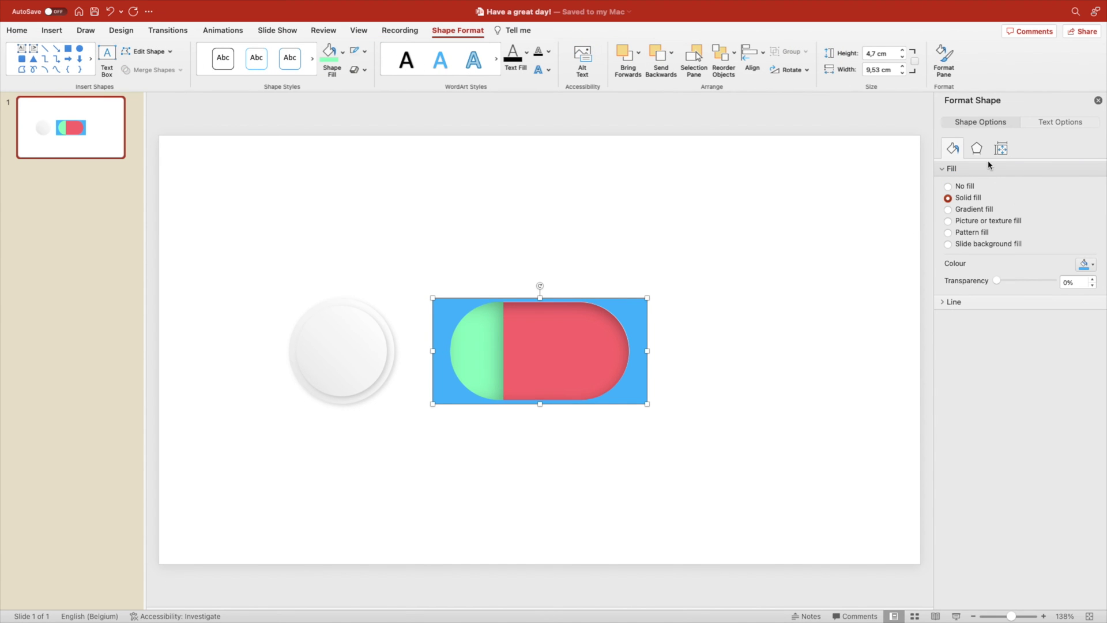
- Fill the cut-out frame white to match the slide
click(1086, 265)
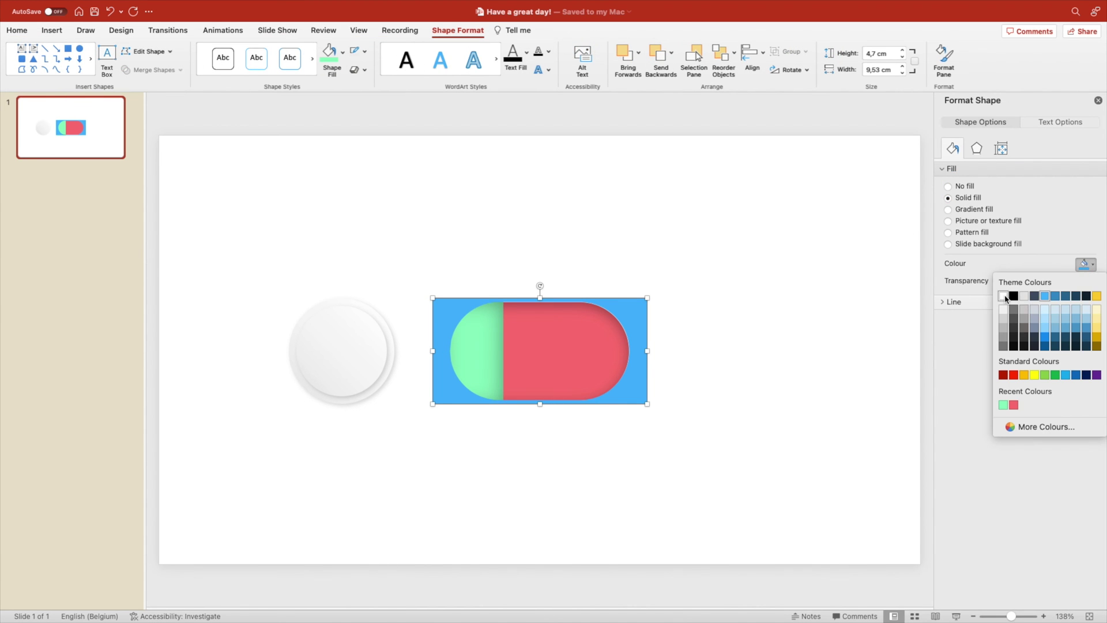
click(1004, 296)
click(789, 254)
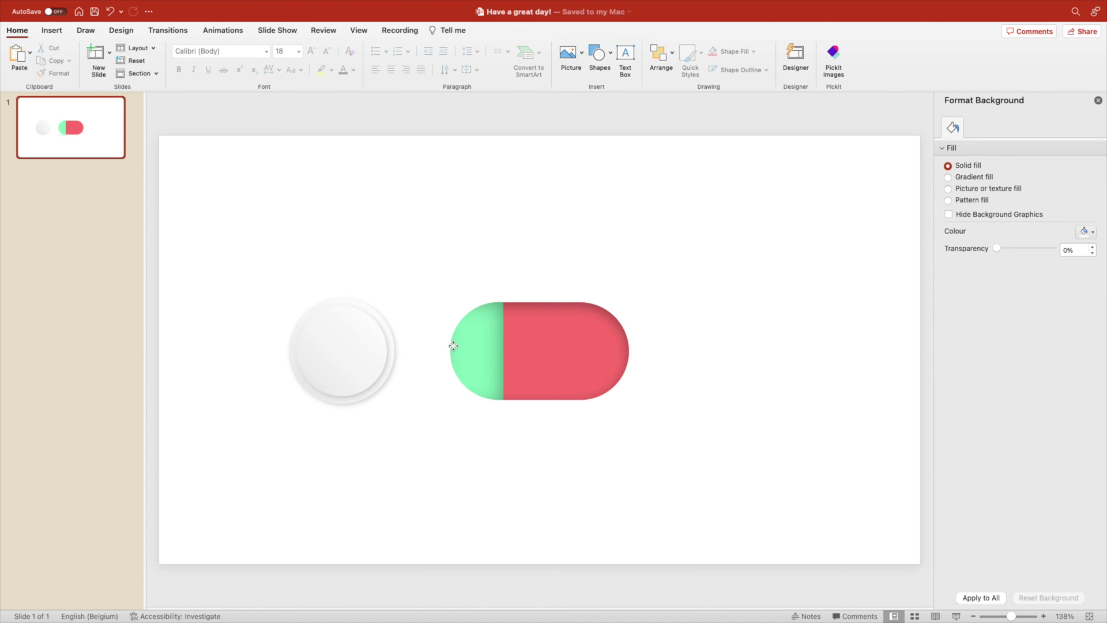
- Bring the white knob to the front and place it over the pill's green end
mouse_move(372, 342)
mouse_down()
mouse_move(519, 346)
mouse_move(344, 346)
mouse_up()
right_click(364, 345)
mouse_move(424, 405)
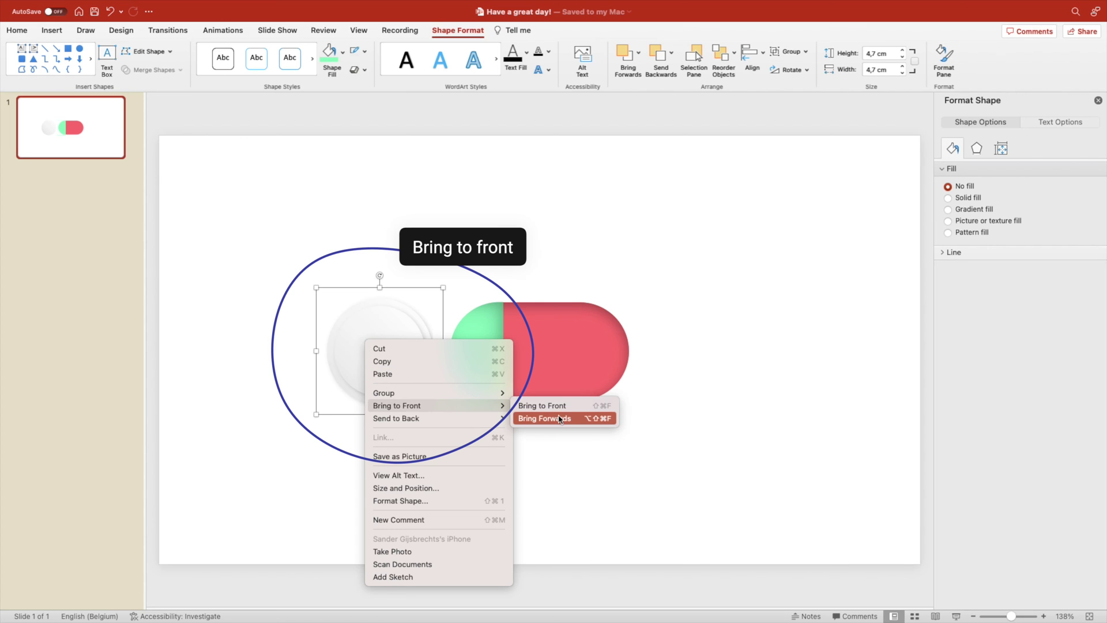
click(548, 406)
drag(413, 356, 507, 352)
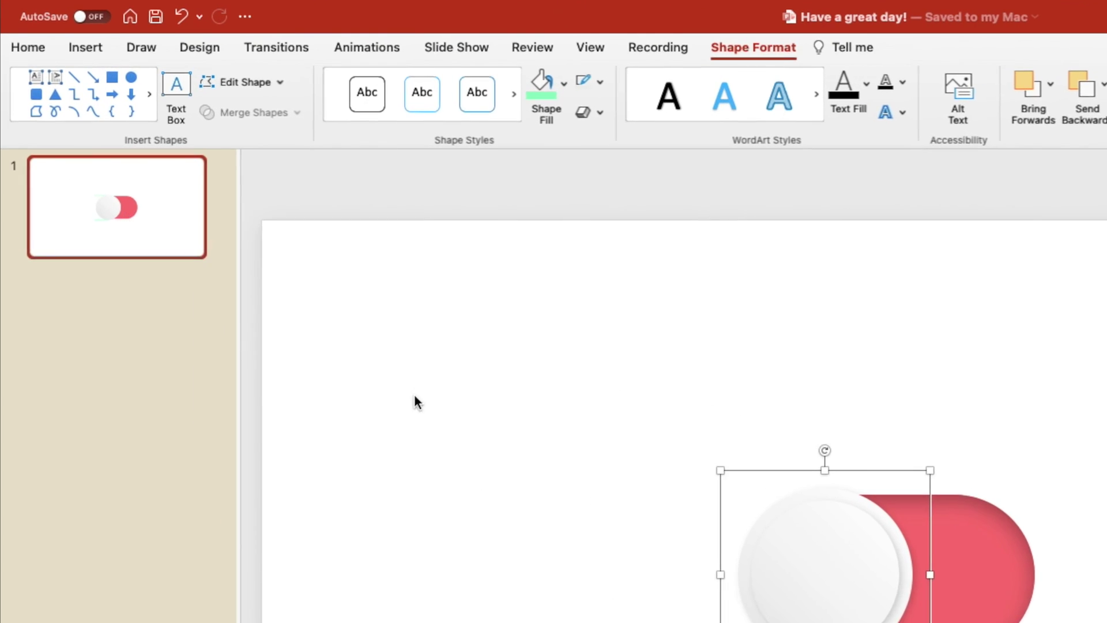
- Duplicate slide 1 as slide 2
click(133, 218)
right_click(133, 218)
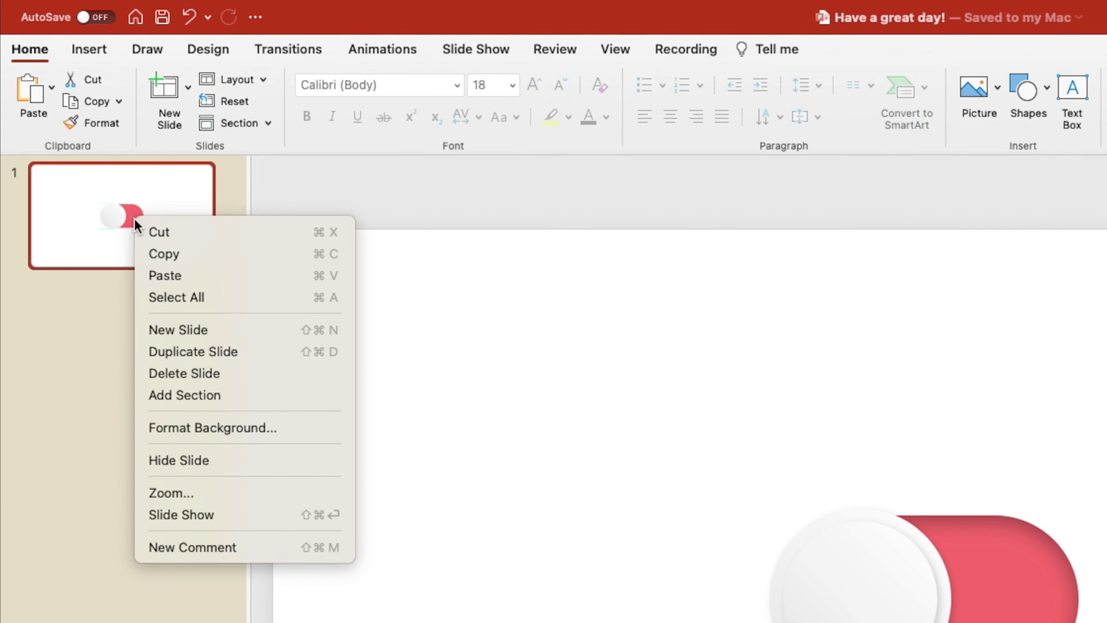
click(193, 351)
- Move the knob to the right end, widen the green across the pill, and apply Morph
drag(863, 606, 585, 358)
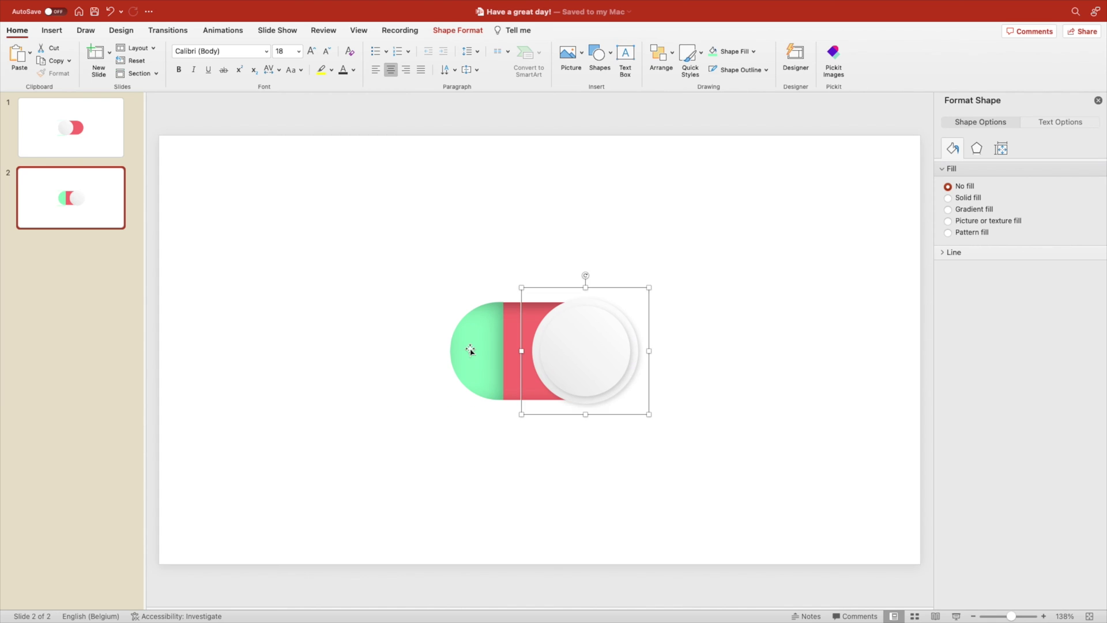
click(473, 351)
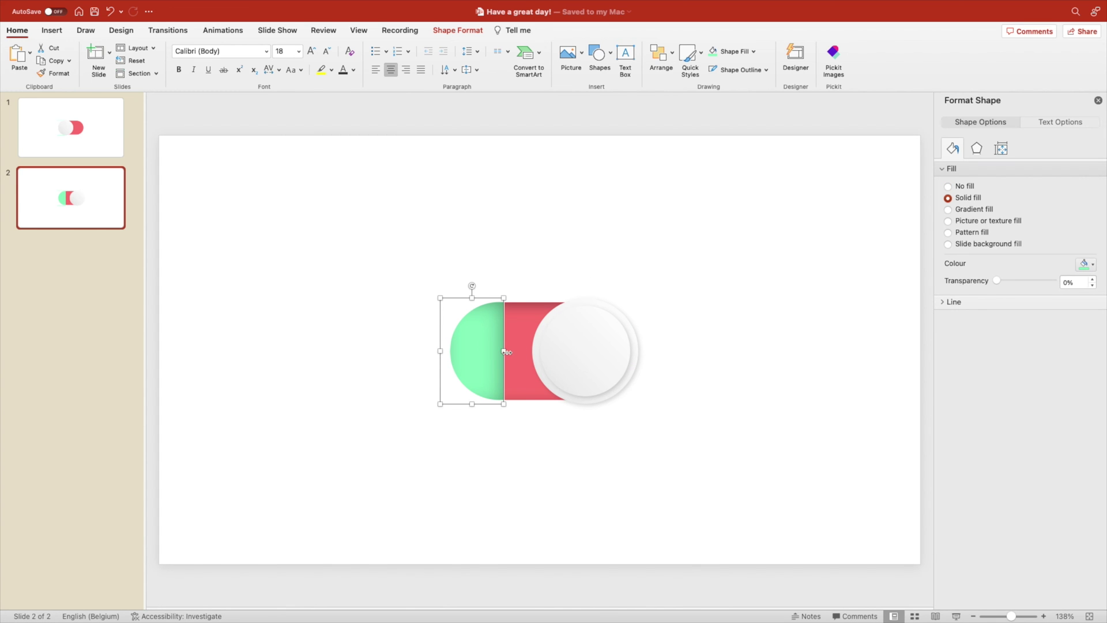
drag(504, 351, 586, 351)
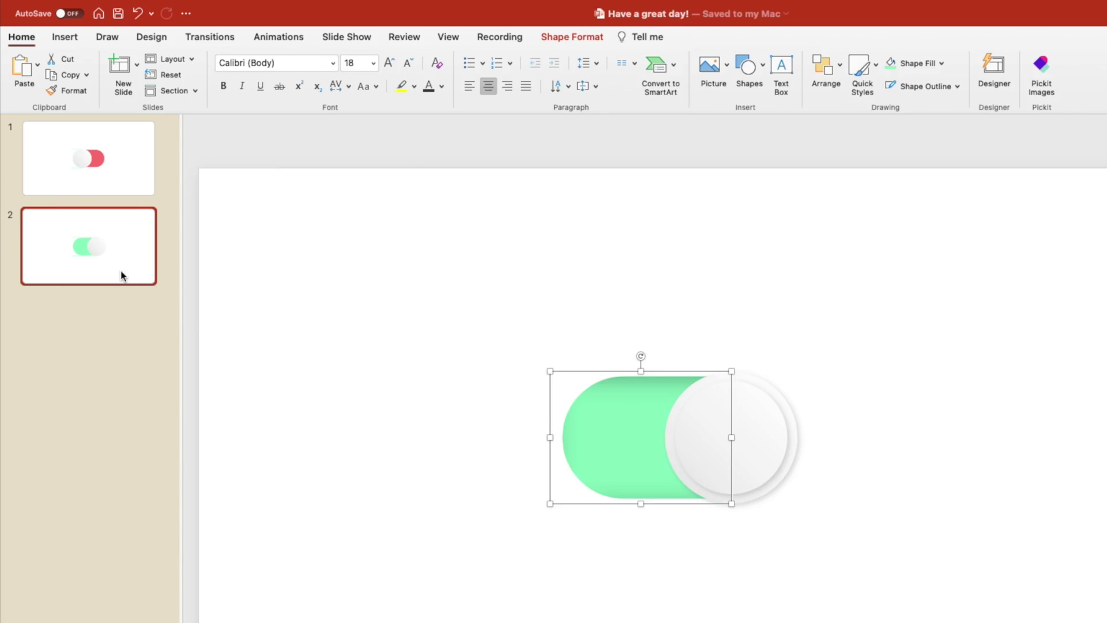
click(306, 53)
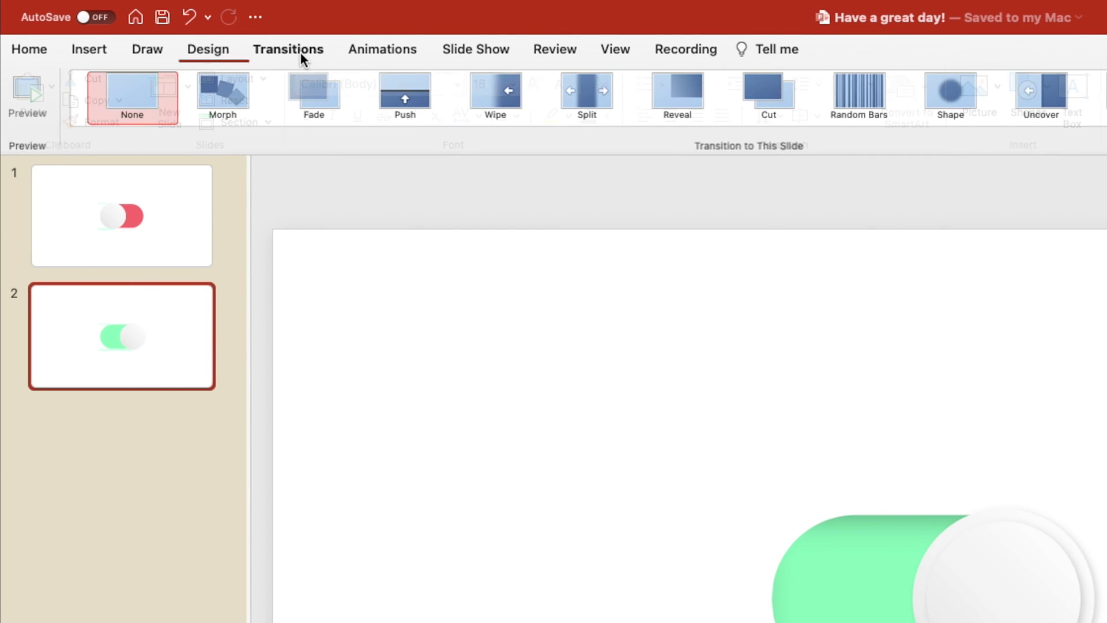
click(245, 89)
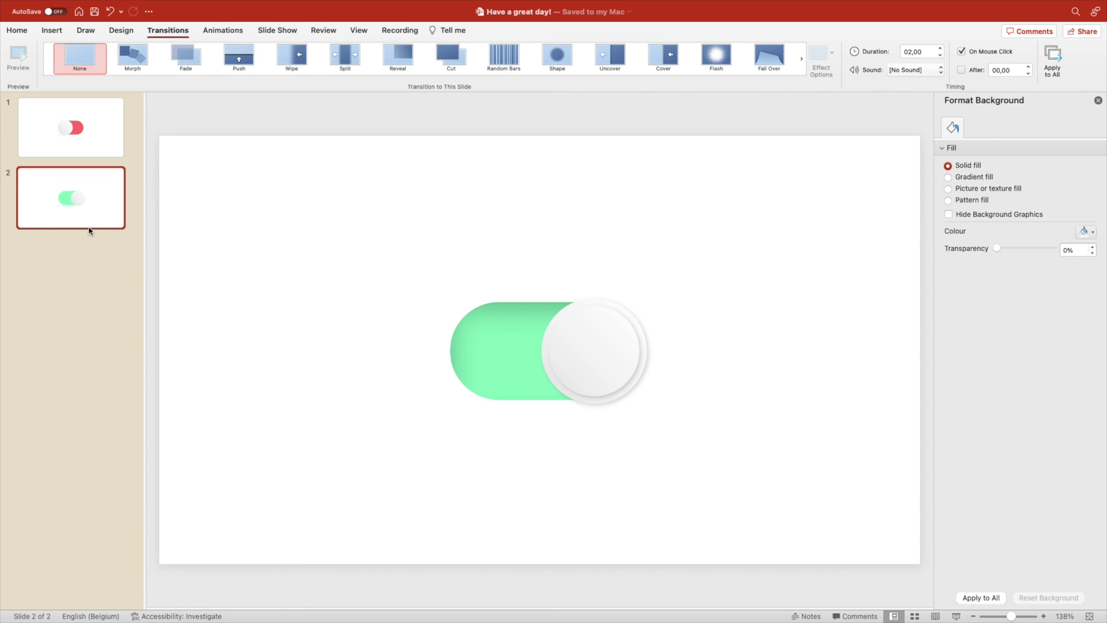
- Duplicate slide 1 and move the copy to position 3
click(97, 144)
key(super+d)
drag(81, 210, 75, 335)
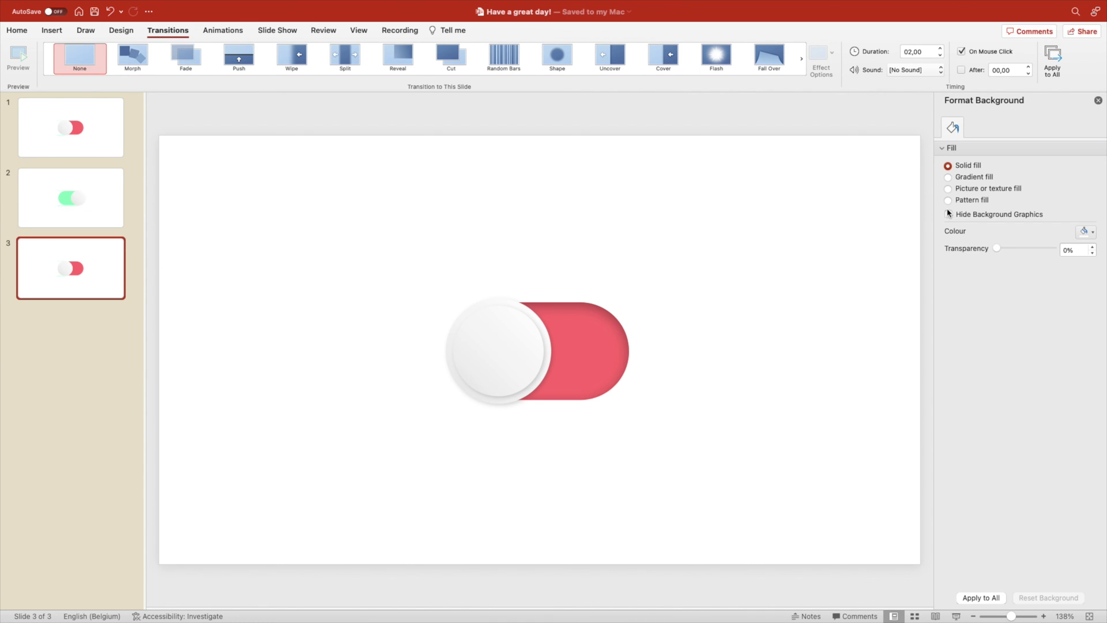
- Set the slide background and the toggle's frame fill to dark grey
click(1092, 232)
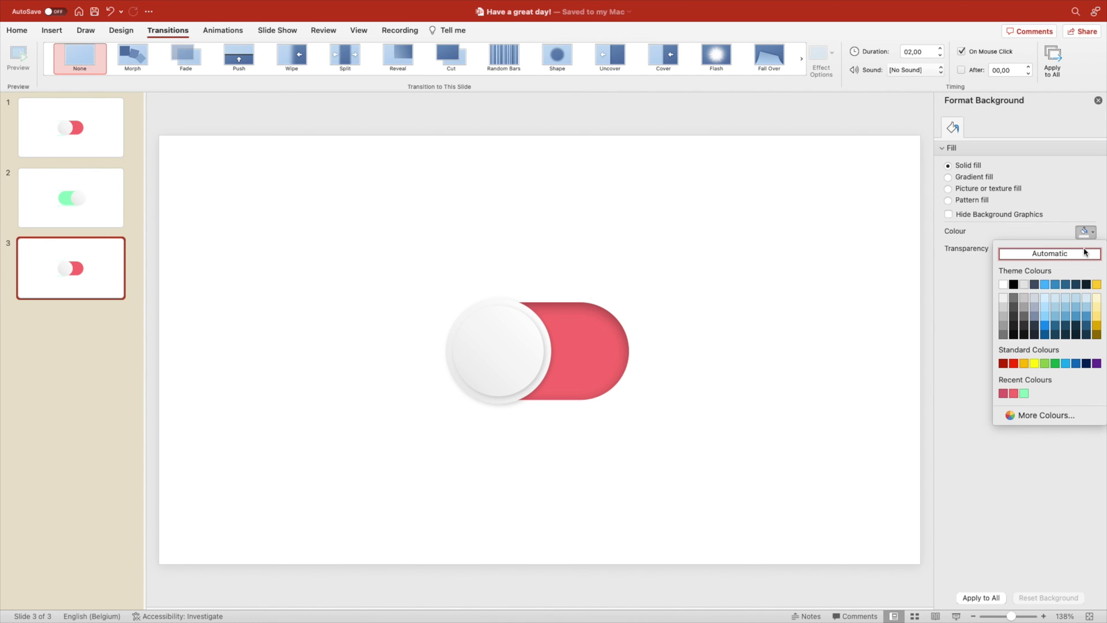
click(1014, 317)
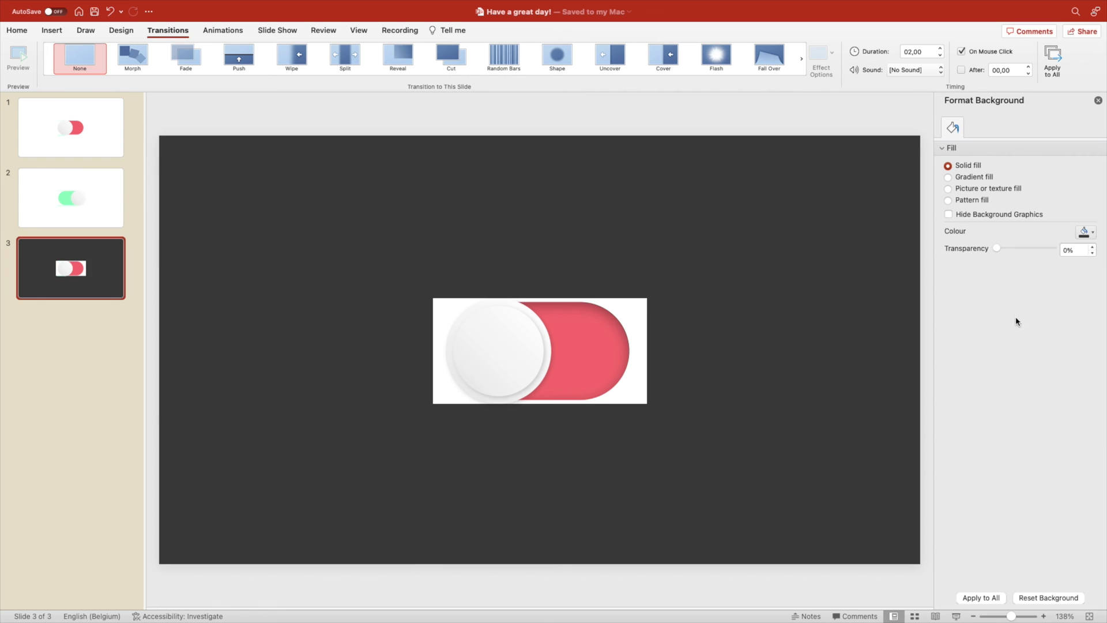
click(641, 302)
click(1092, 265)
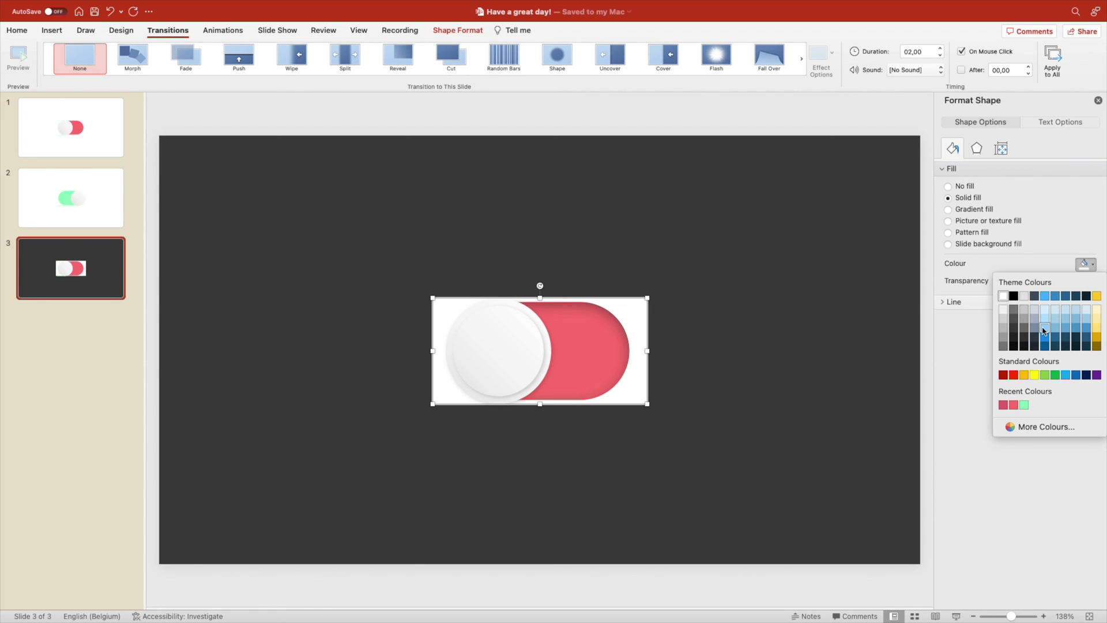
click(1017, 331)
click(855, 131)
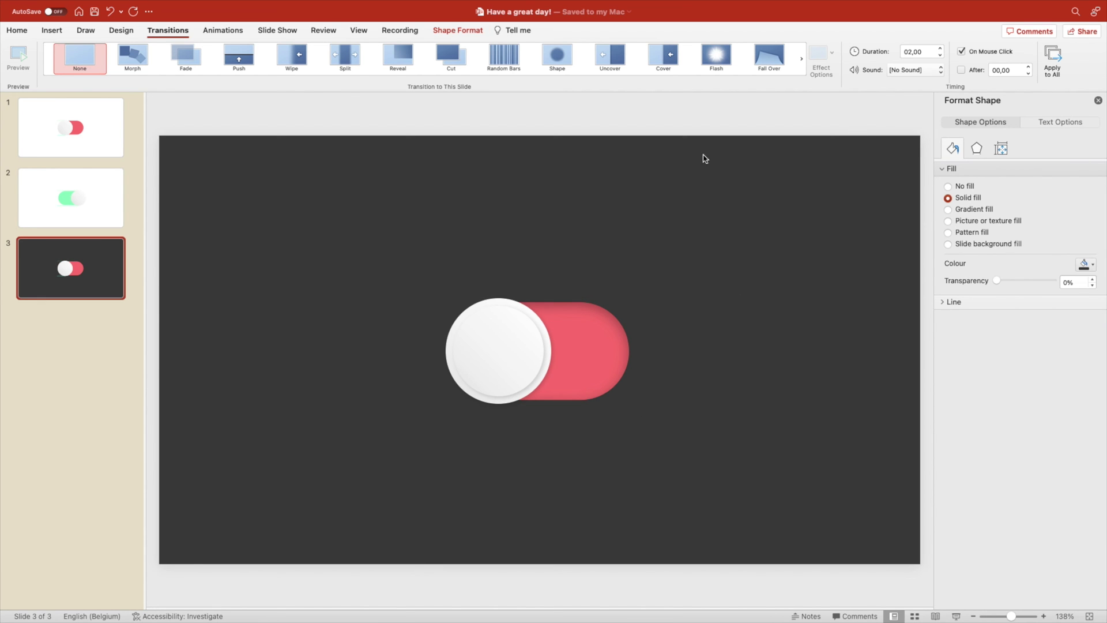
- Duplicate slide 3 as slide 4, moving the knob right and widening the green part
key(super+d)
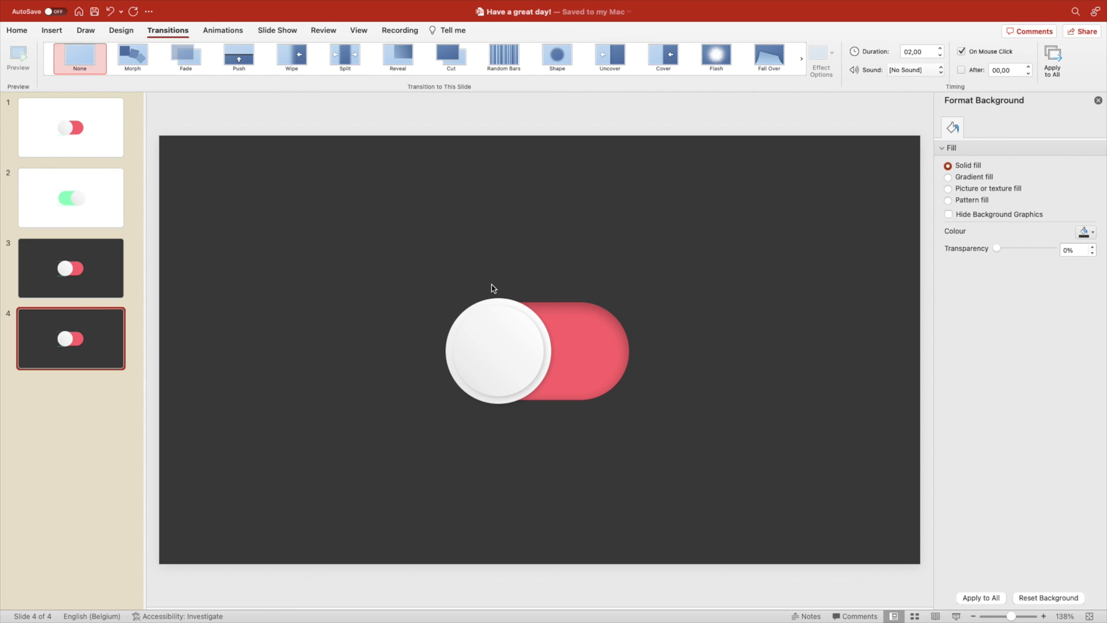
drag(144, 342, 102, 340)
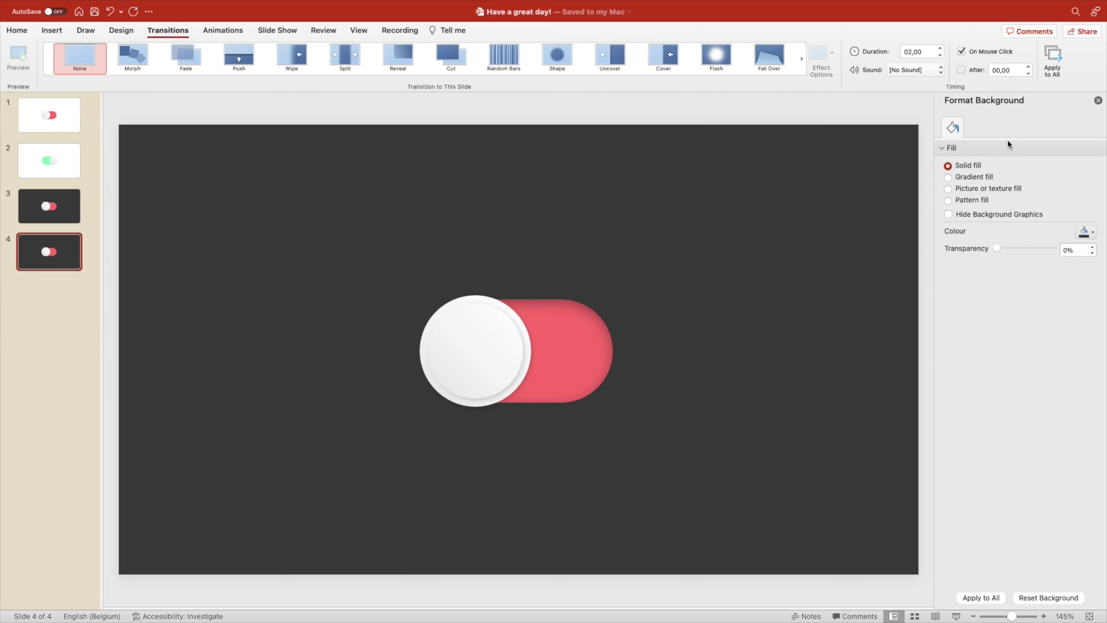
click(485, 343)
drag(485, 343, 575, 343)
click(460, 341)
drag(476, 352, 566, 353)
- Apply a Morph transition to slide 4 and preview it in Slide Show
click(1099, 101)
click(945, 468)
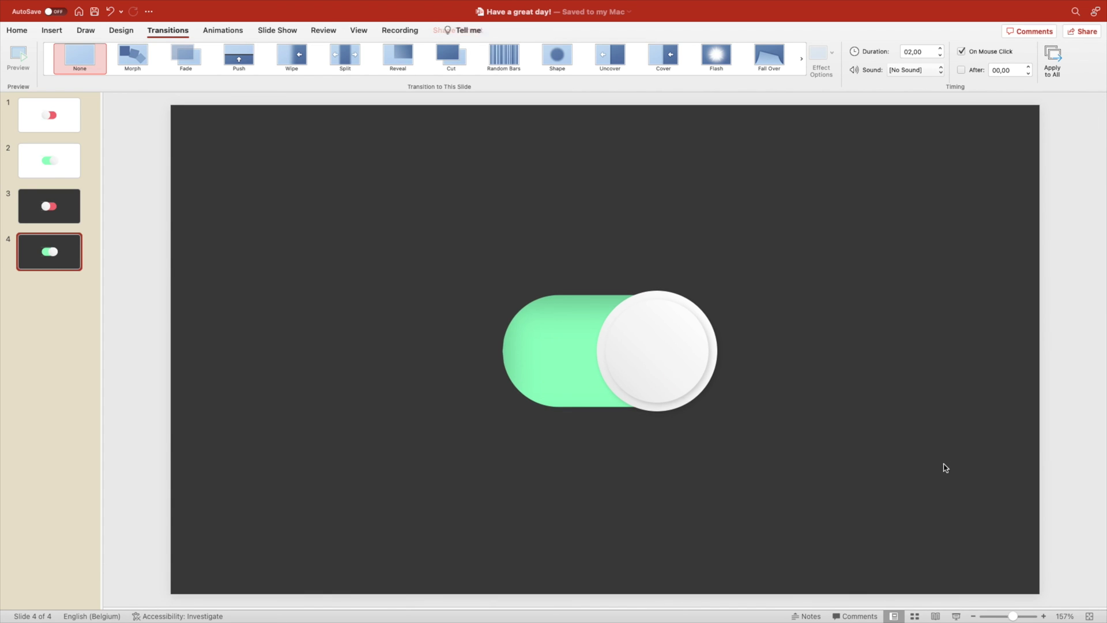
click(133, 57)
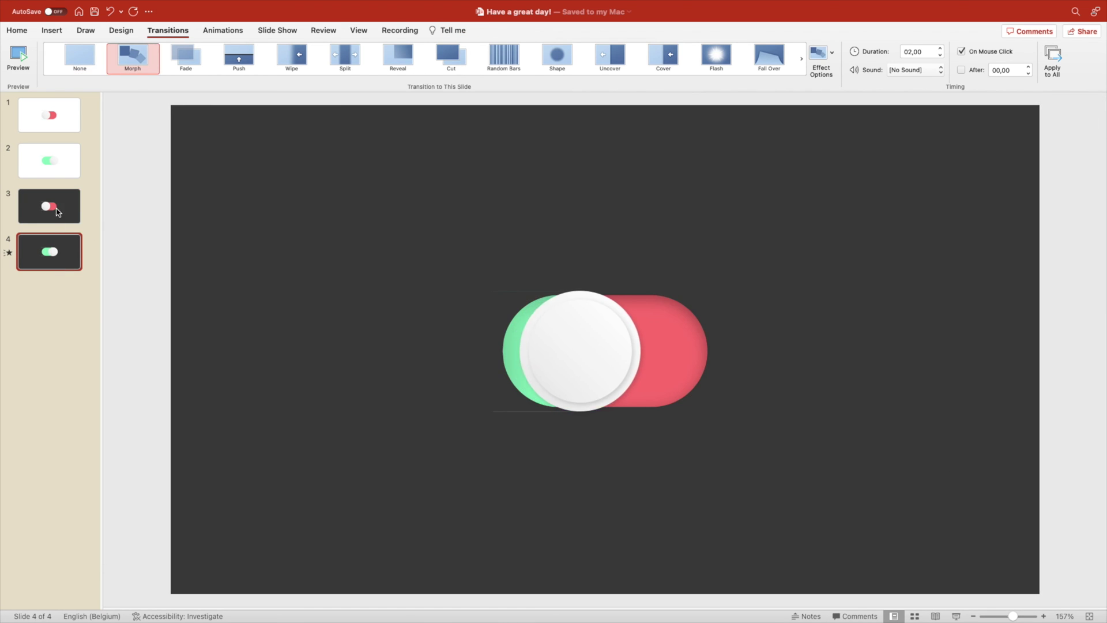
key(shift+super+Return)
click(26, 442)
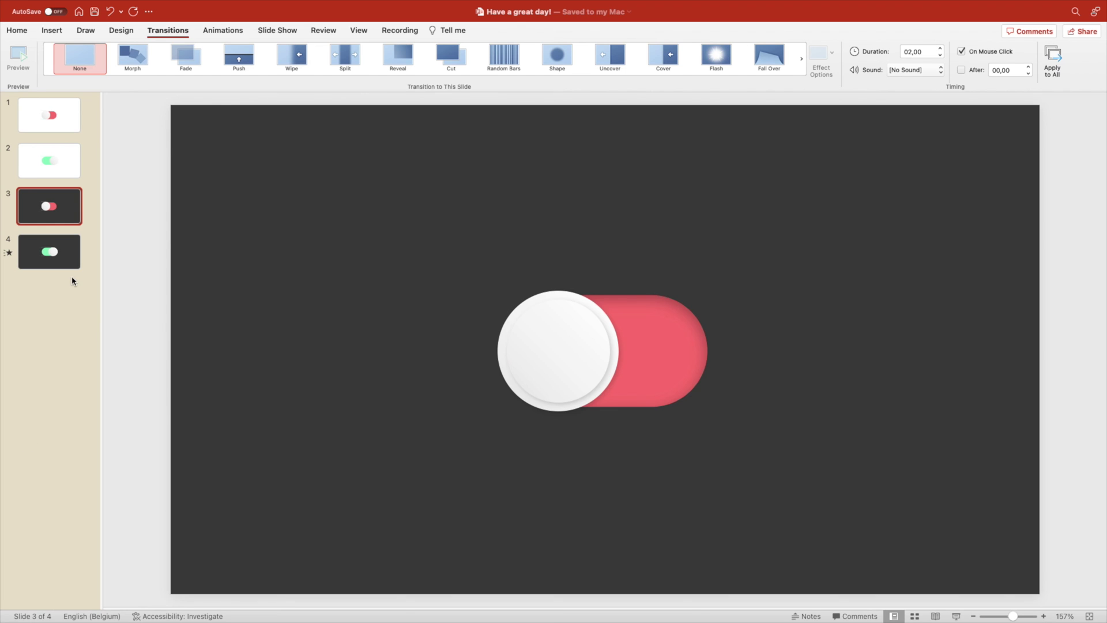
- Copy slide 1 to the end of the deck as slide 5
click(62, 213)
click(47, 123)
drag(49, 120, 67, 335)
scroll(498, 333, down, 3)
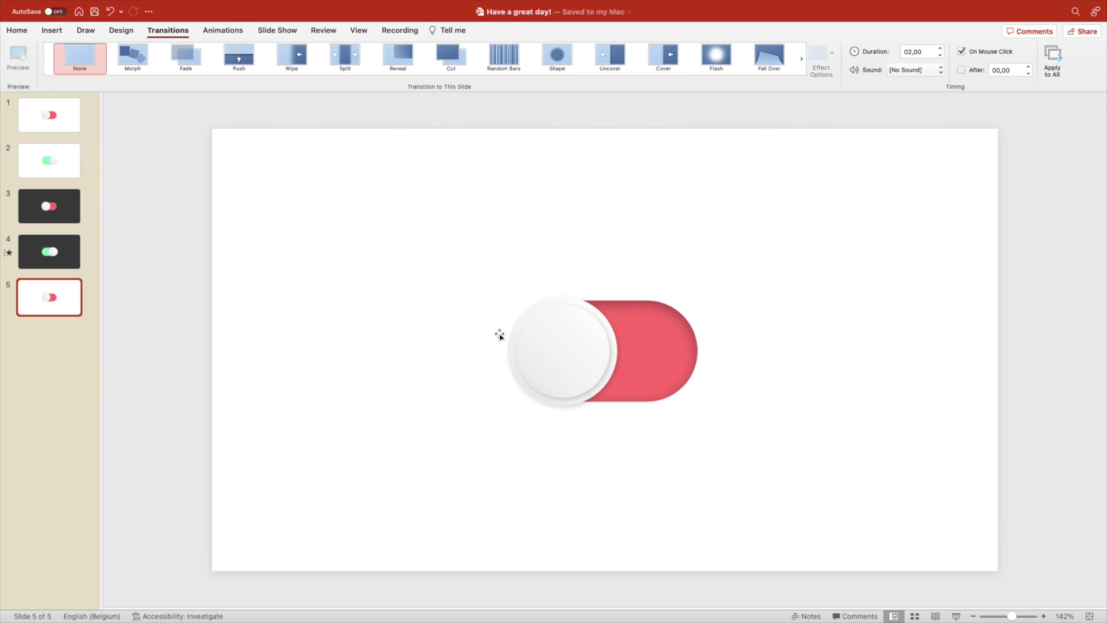
click(43, 37)
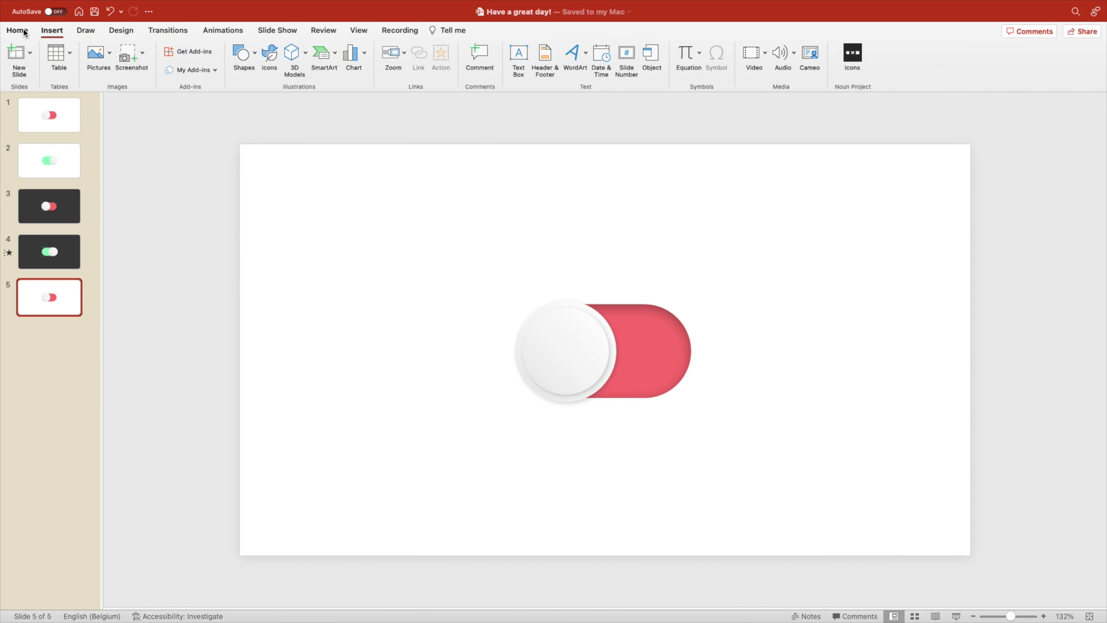
click(17, 30)
- Group all the toggle shapes and shrink the group to about 4.8 cm wide
drag(214, 260, 887, 476)
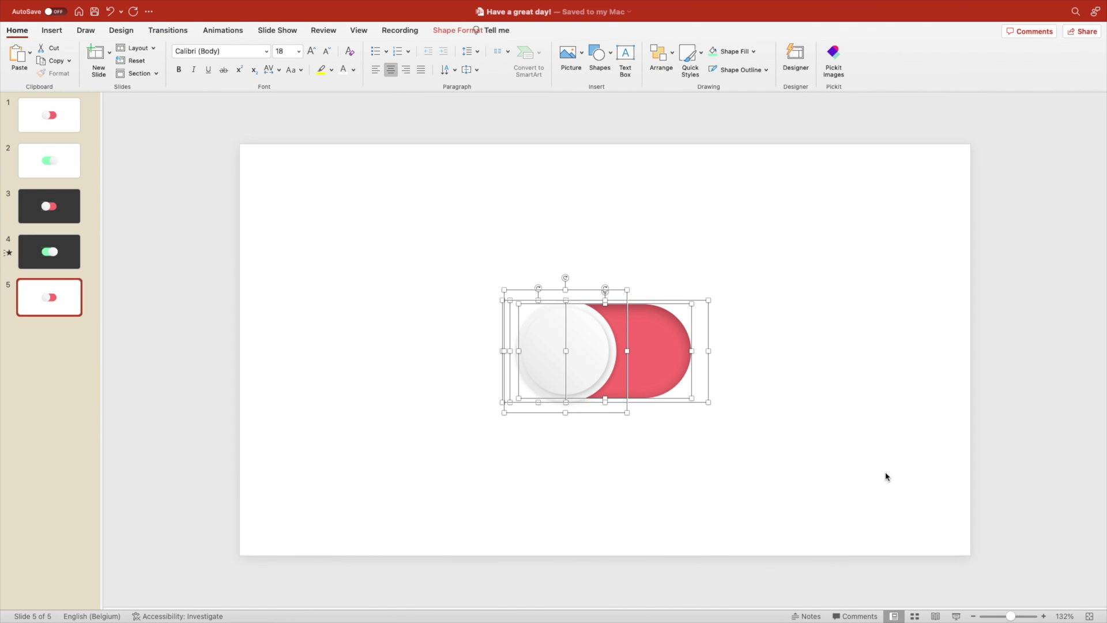
right_click(664, 402)
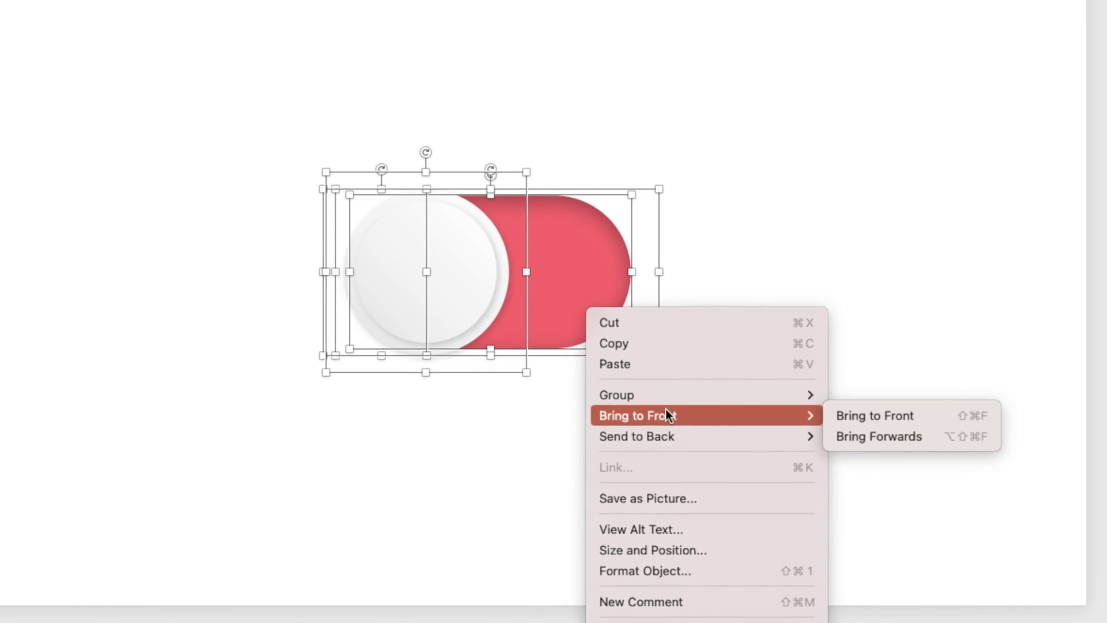
mouse_move(810, 422)
click(877, 392)
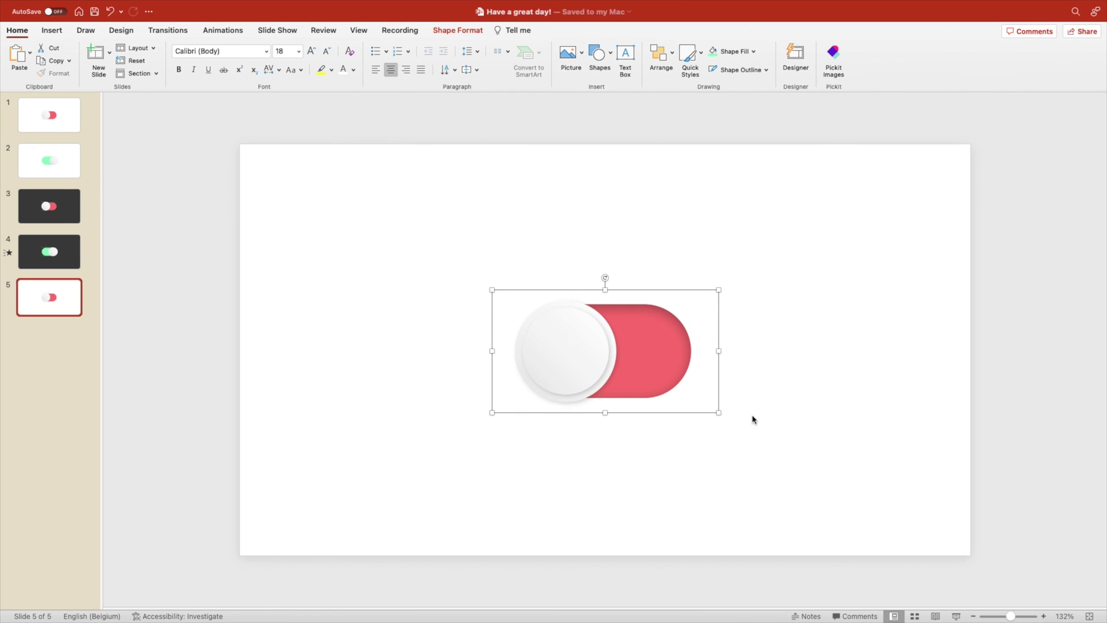
drag(718, 413, 631, 386)
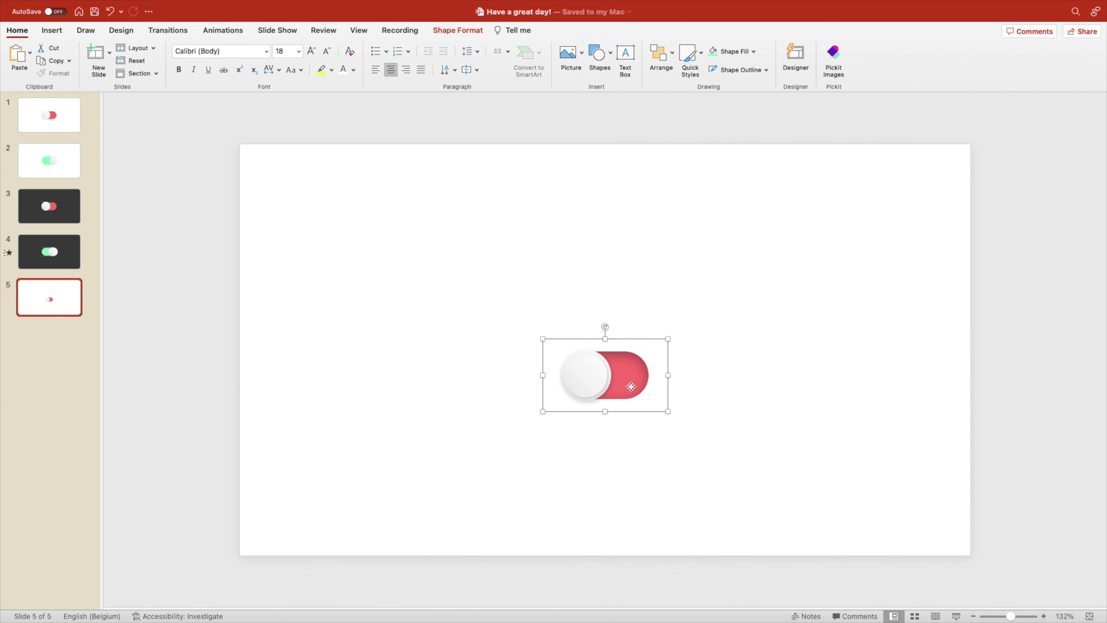
- Ungroup the toggle and move it lower, to 14,54 cm left and 10,51 cm top
right_click(631, 376)
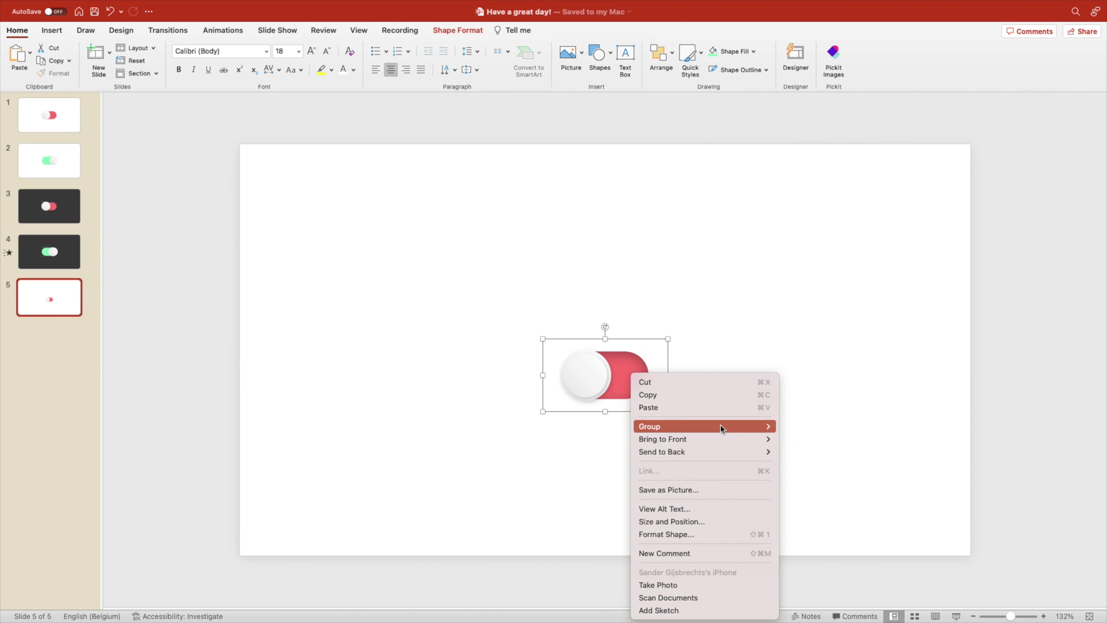
mouse_move(721, 427)
click(810, 459)
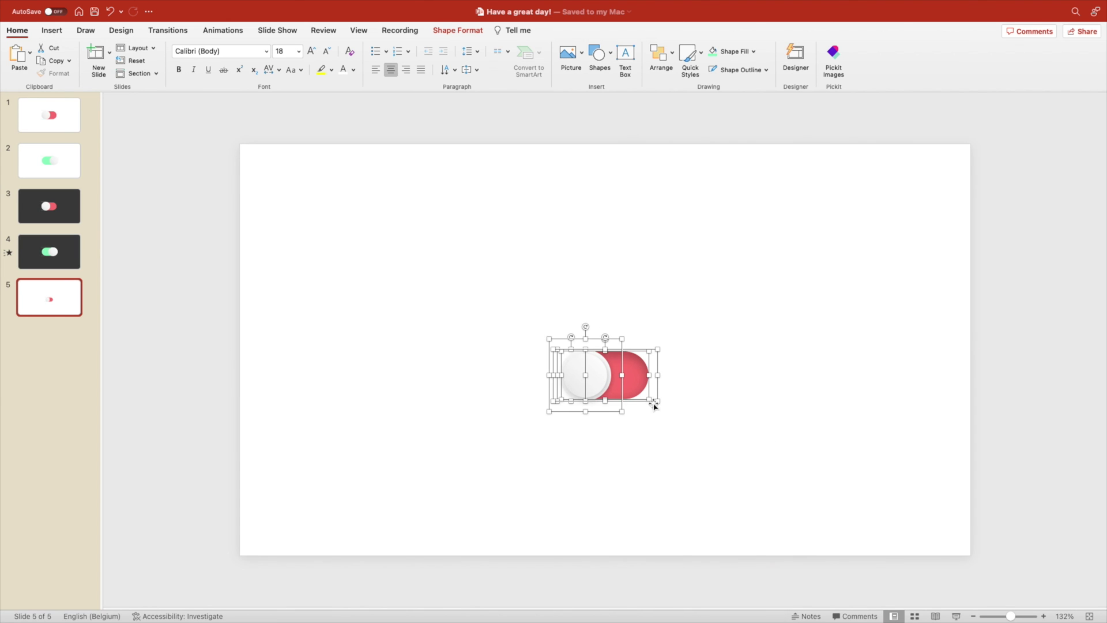
drag(634, 402, 636, 424)
- Add a 'Welcome' text box above the toggle in the Montserrat font
key(Escape)
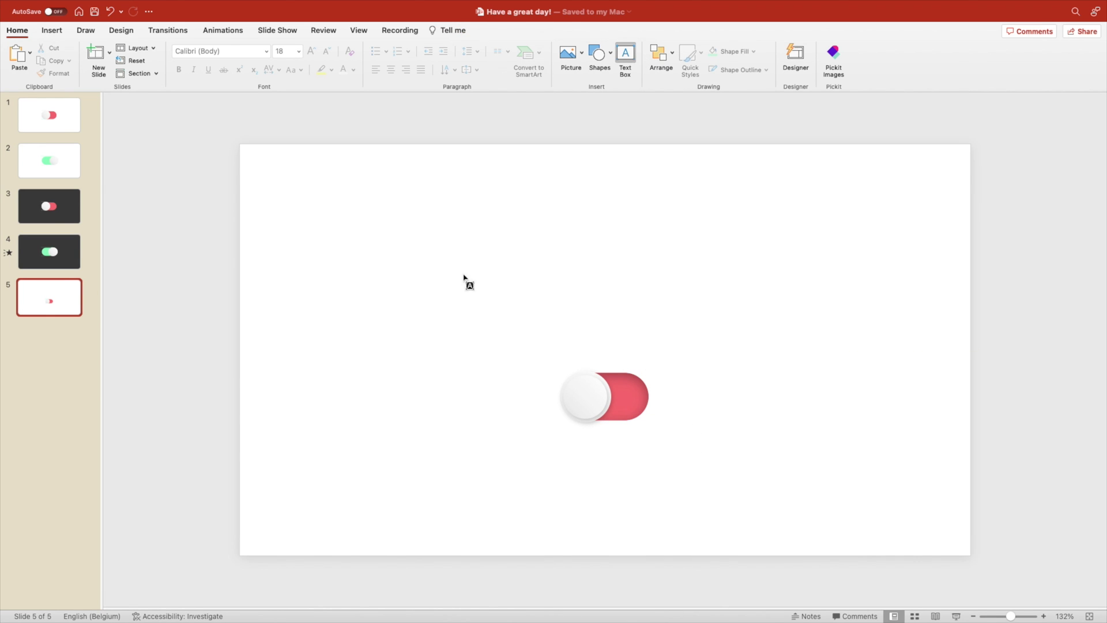
drag(444, 279, 855, 373)
text(Welc)
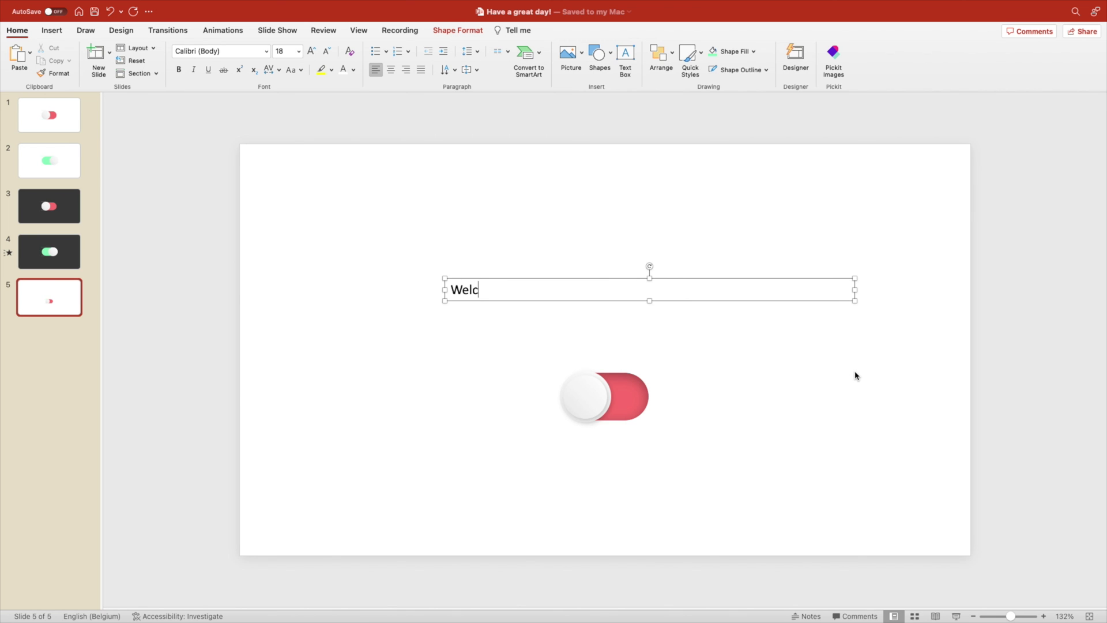
key(super+a)
click(219, 51)
text(Montserrat)
key(Return)
click(391, 70)
- Make 'Welcome' bold, 115 pt, dark grey and centred above the toggle
click(662, 57)
mouse_move(726, 257)
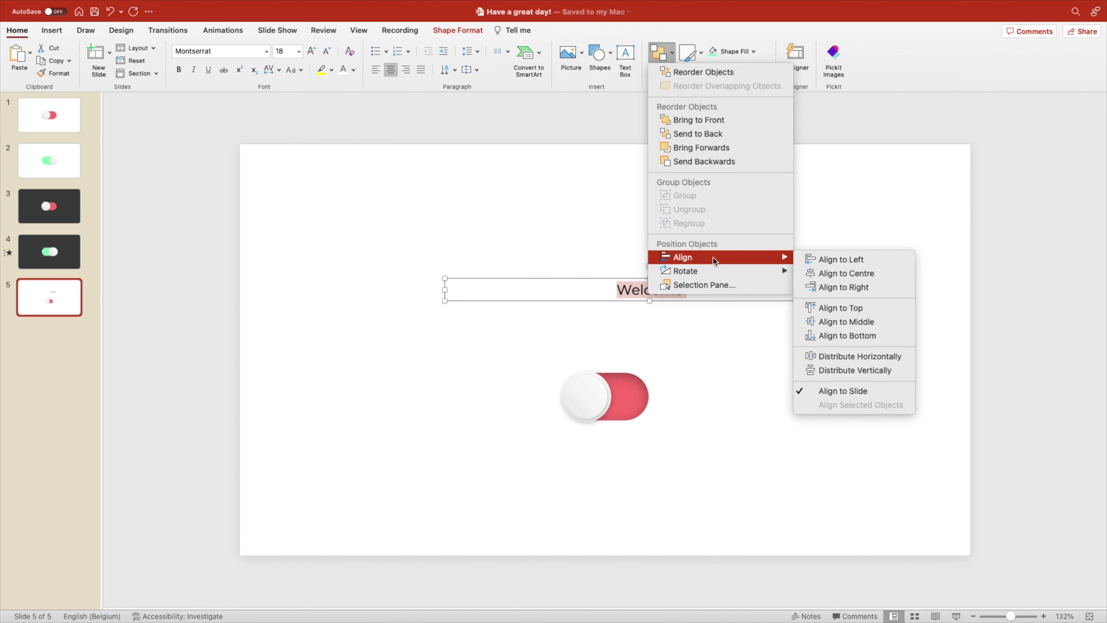
click(830, 272)
click(309, 50)
key(super+b)
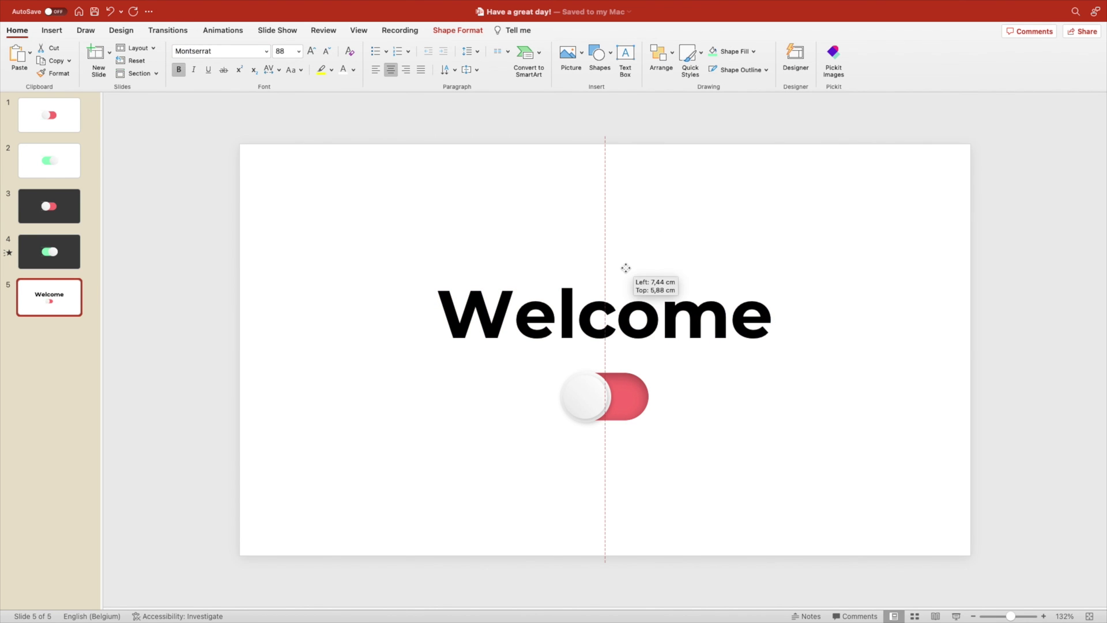
click(309, 51)
click(310, 51)
drag(810, 368, 873, 323)
drag(709, 260, 694, 244)
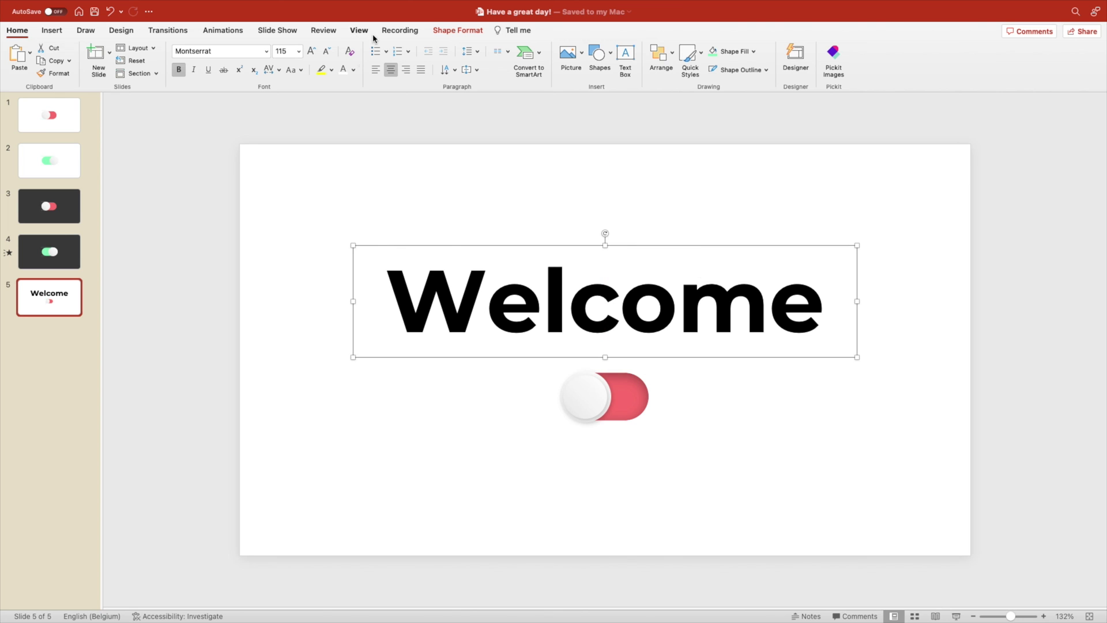
click(353, 70)
click(357, 132)
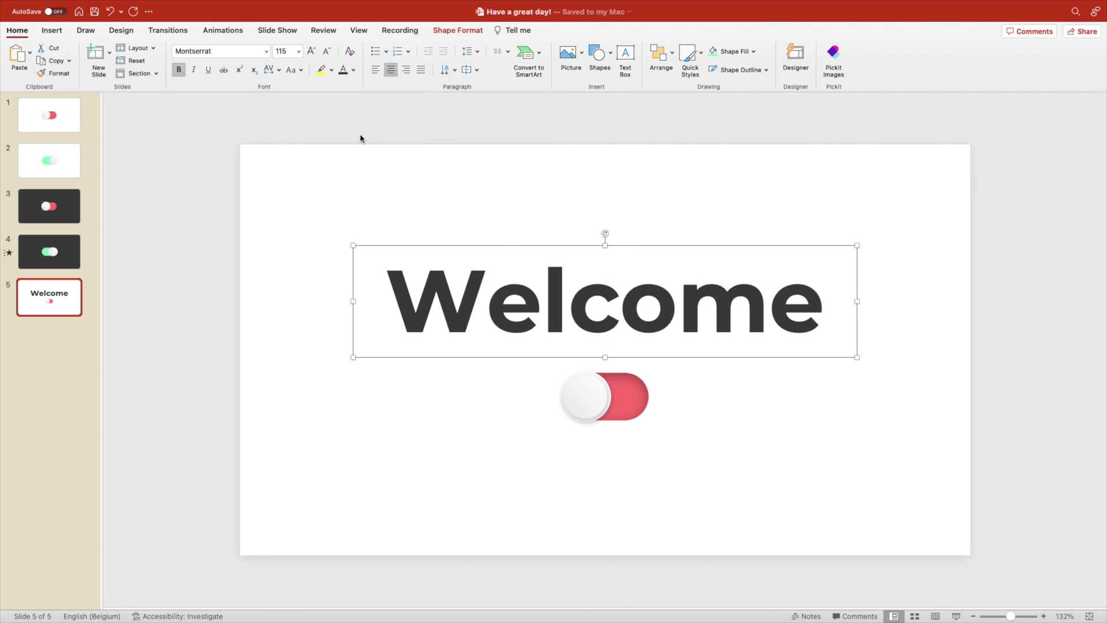
- Give 'Welcome' an outer text shadow with 80% transparency and 11 pt blur
right_click(619, 250)
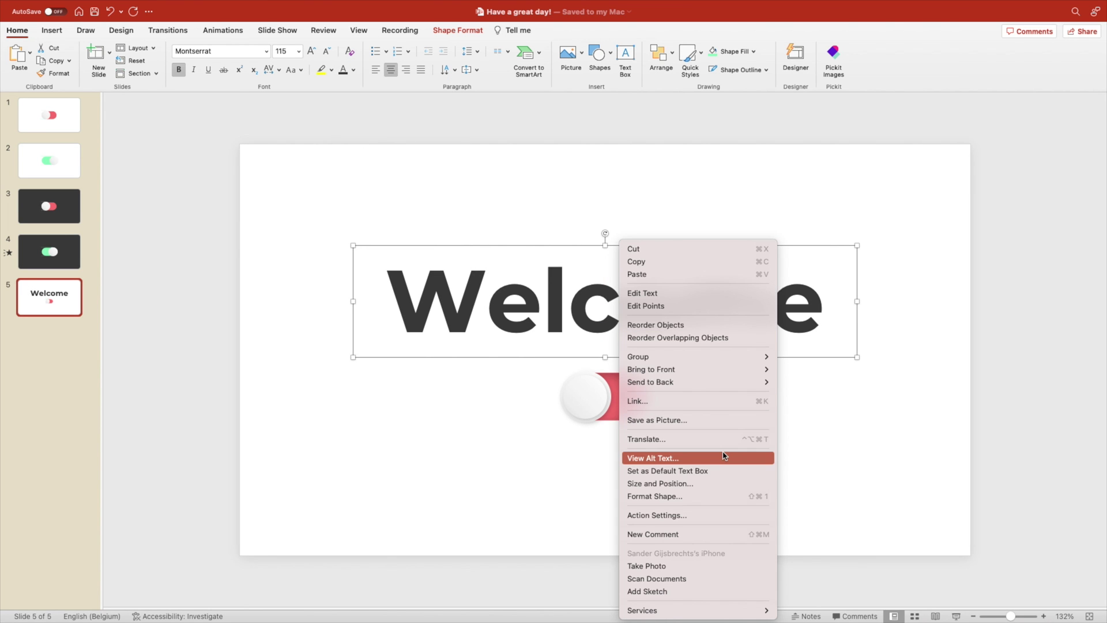
click(704, 497)
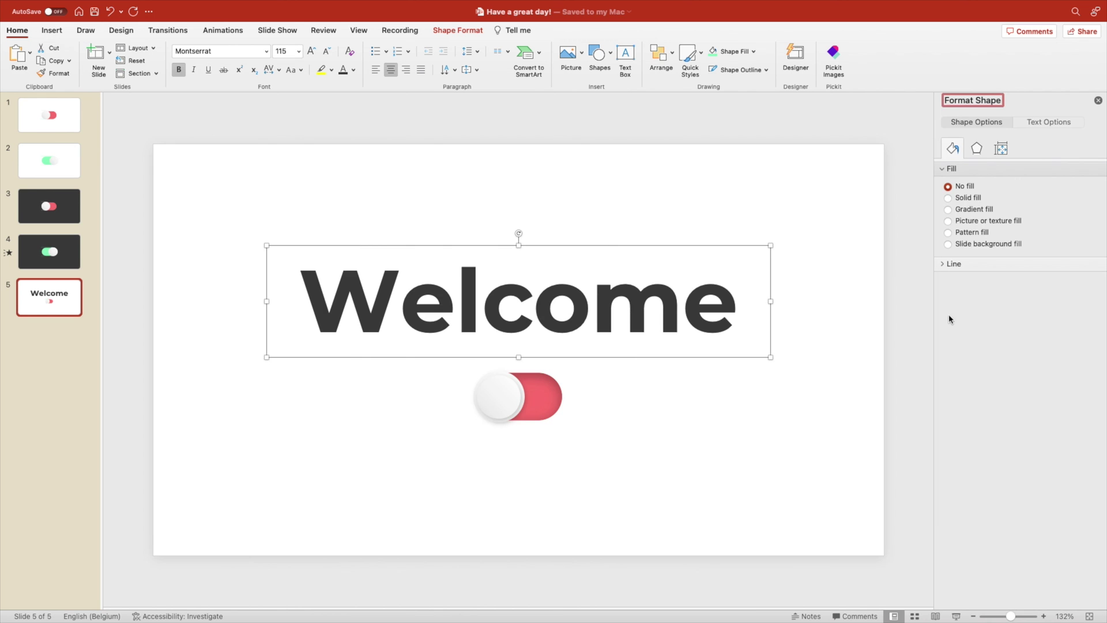
click(983, 152)
click(1047, 121)
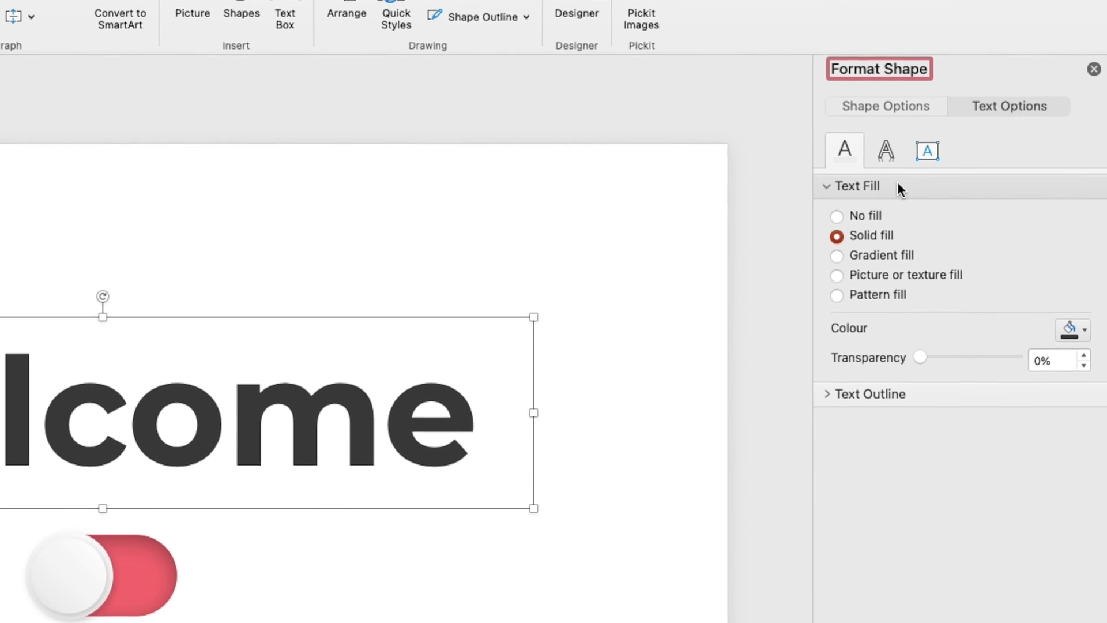
click(979, 156)
click(1071, 219)
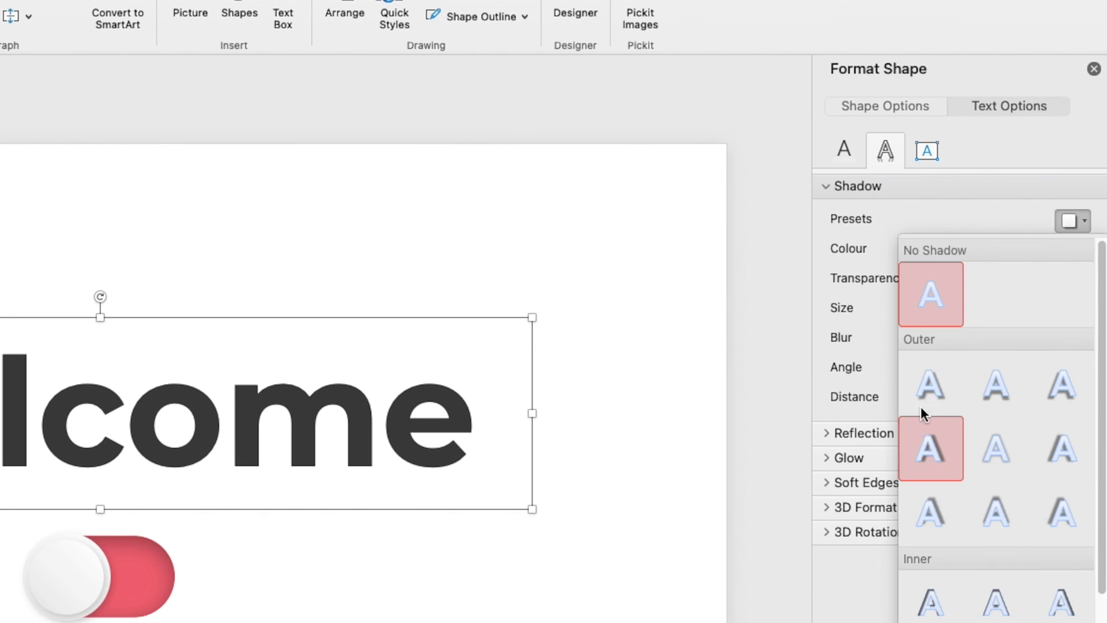
click(925, 383)
drag(978, 277, 1001, 278)
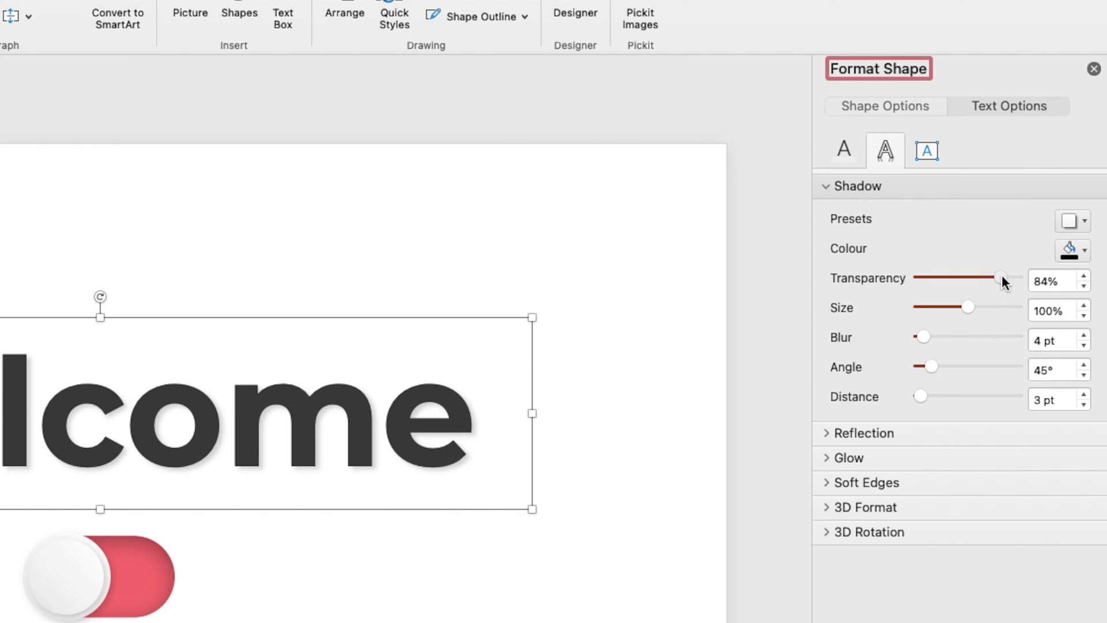
drag(924, 336, 934, 336)
drag(1000, 277, 999, 278)
click(1098, 100)
click(988, 256)
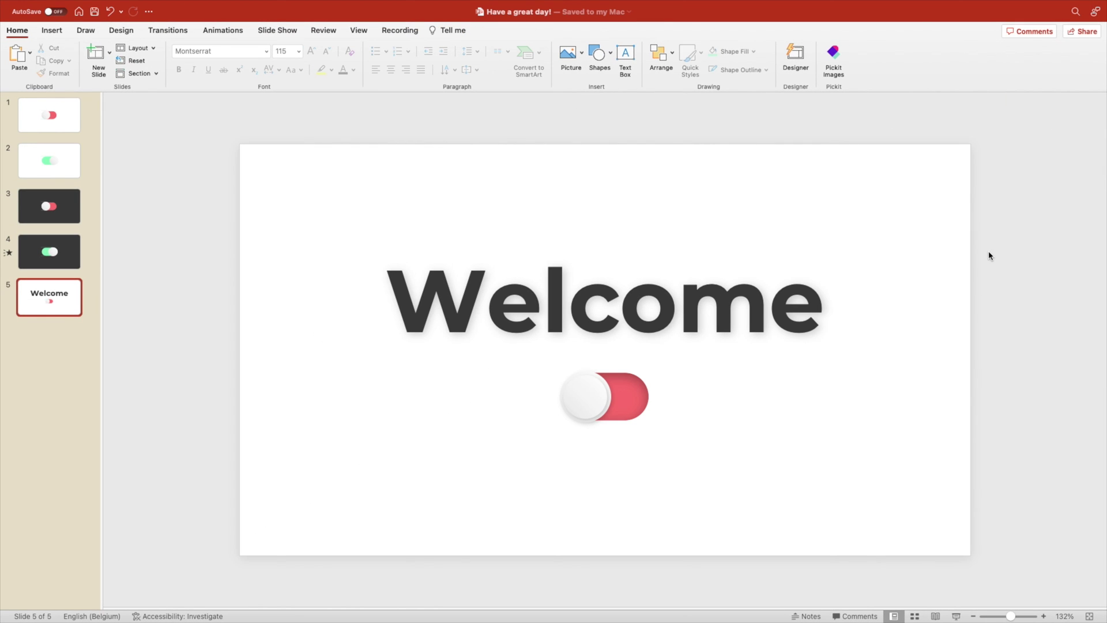
- Duplicate slide 5 as slide 6 and slide the knob right to the green state
key(ctrl+d)
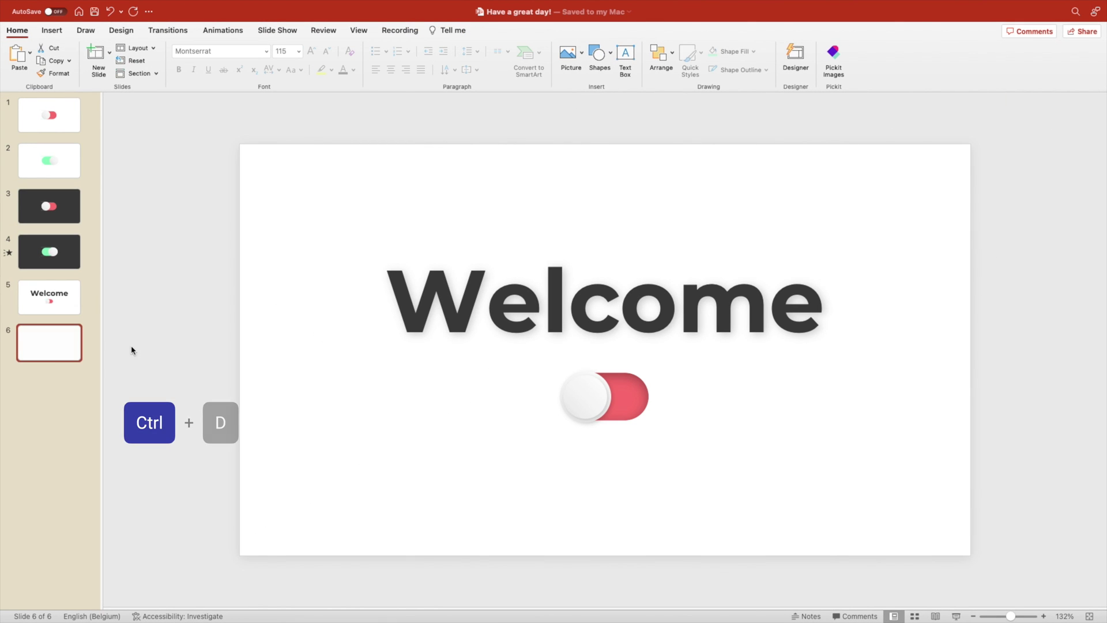
click(586, 407)
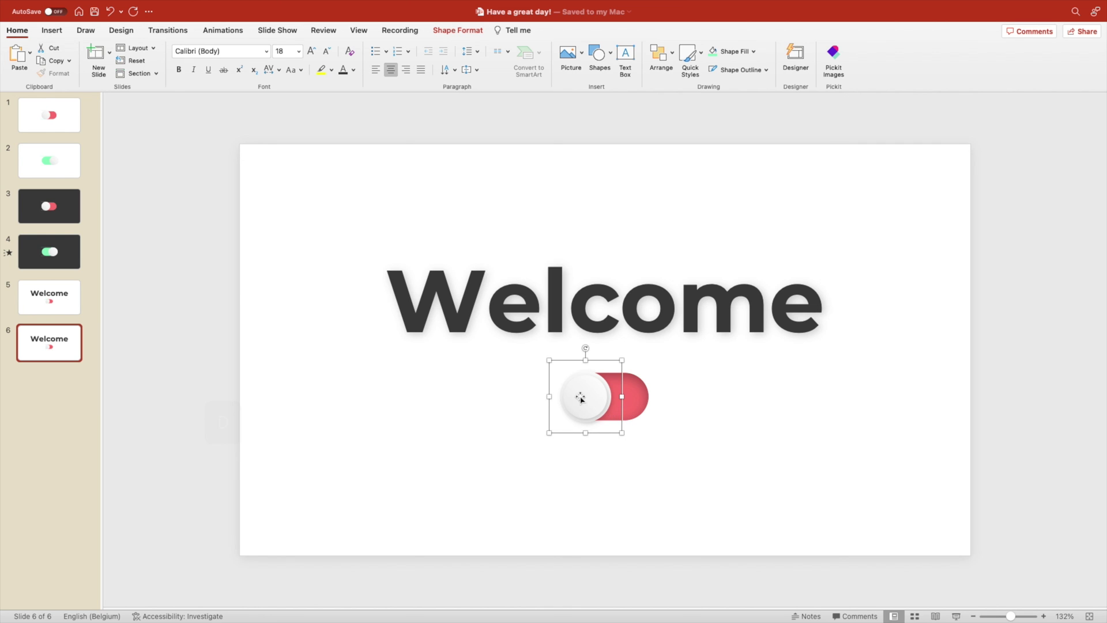
drag(578, 395, 628, 395)
click(676, 483)
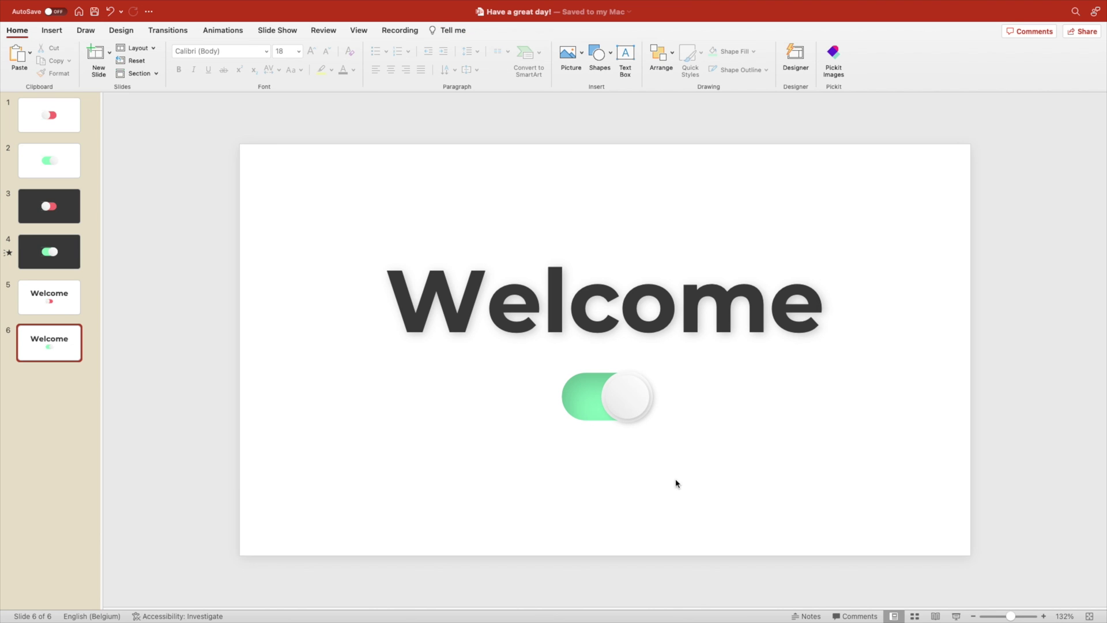
- Paste the LOREM IPSUM DOLOR heading and paragraph below the toggle, centred on the slide
key(super+v)
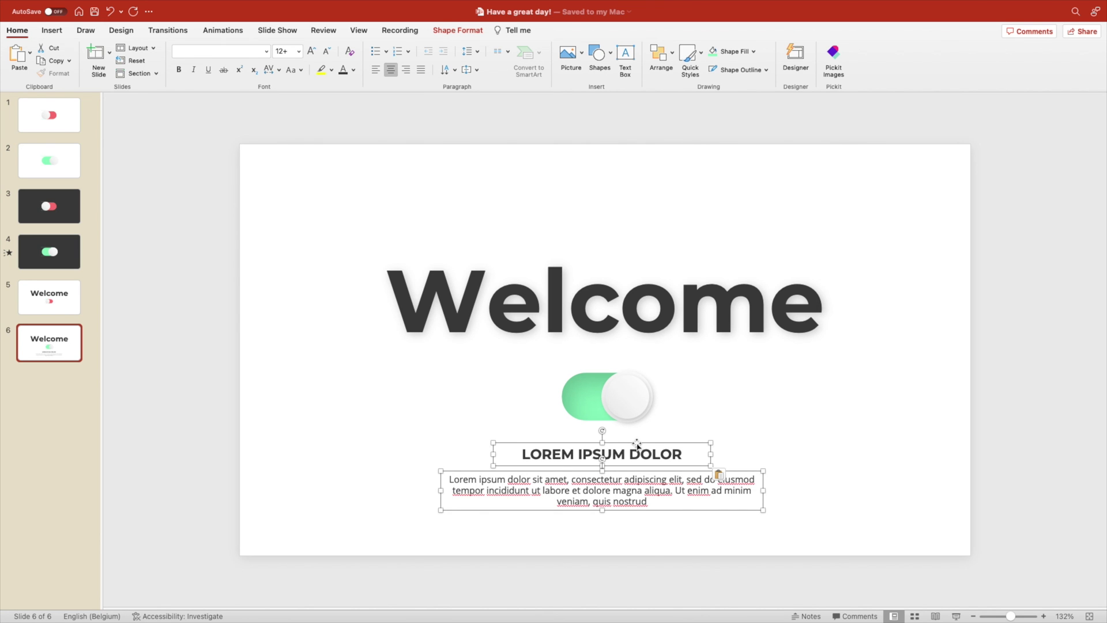
mouse_move(637, 446)
mouse_down()
mouse_move(659, 442)
mouse_move(649, 441)
mouse_up()
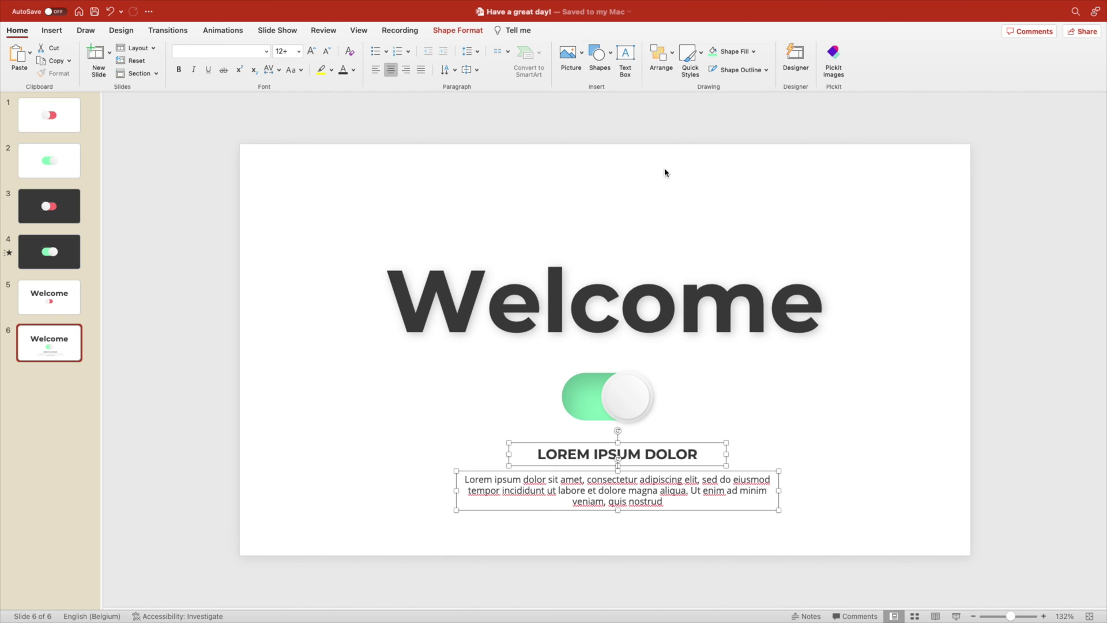
click(661, 55)
mouse_move(724, 256)
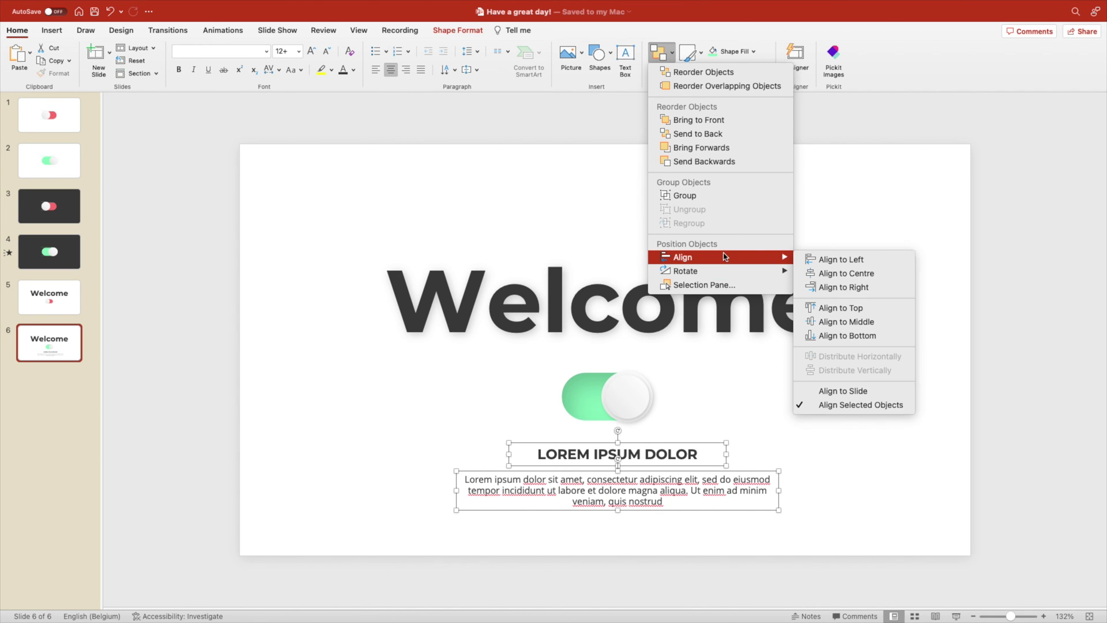
click(820, 273)
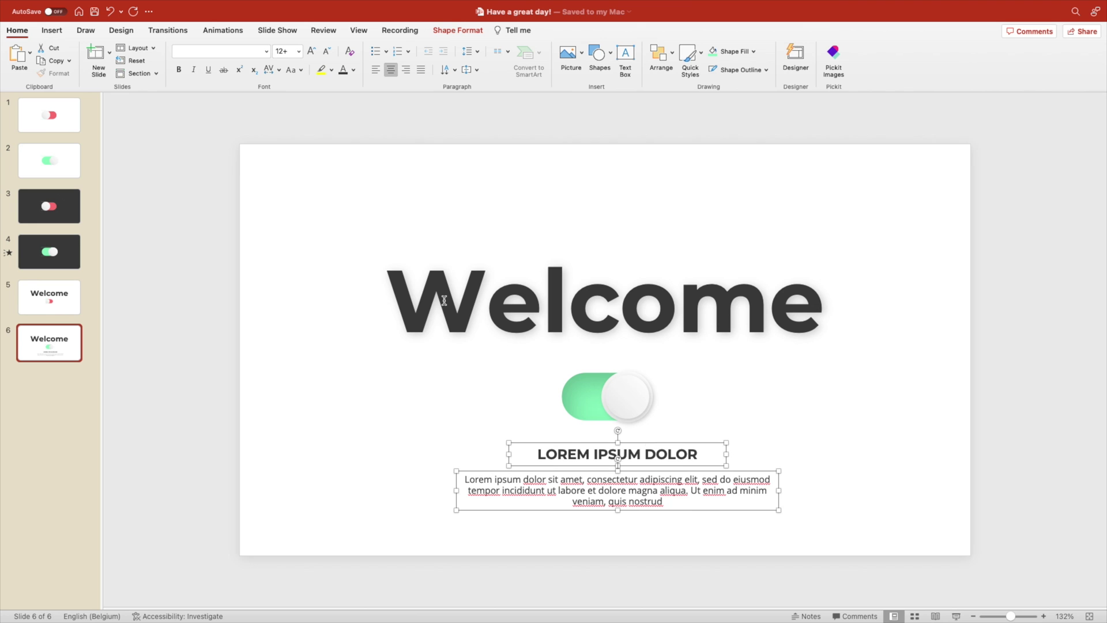
- Paste the heading and paragraph onto slide 5 and park them below its bottom edge
click(62, 310)
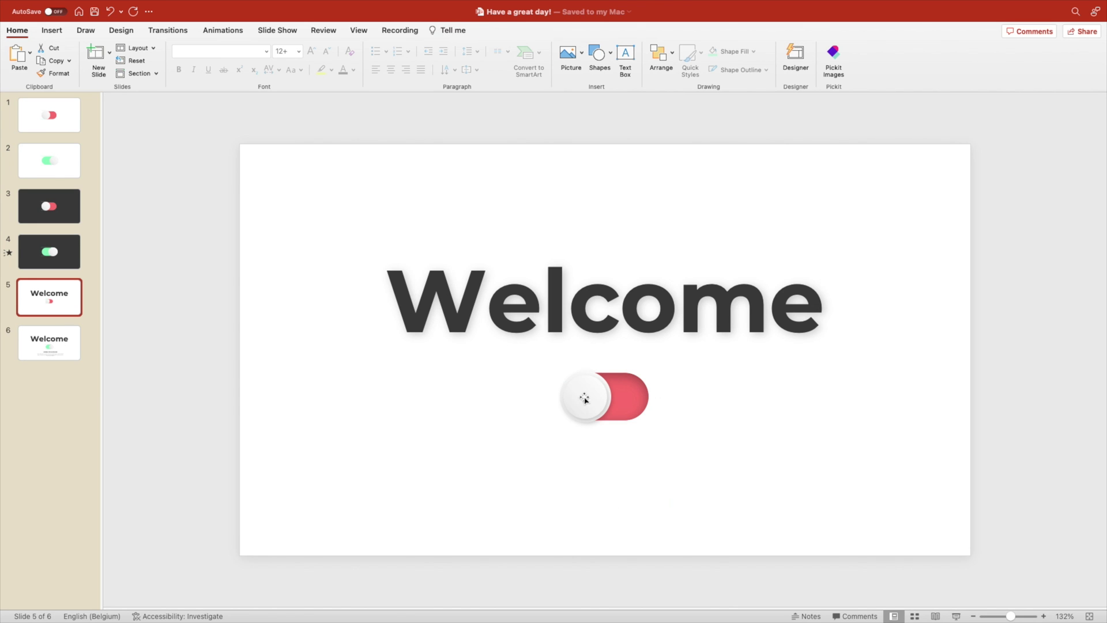
key(super+v)
drag(643, 443, 618, 549)
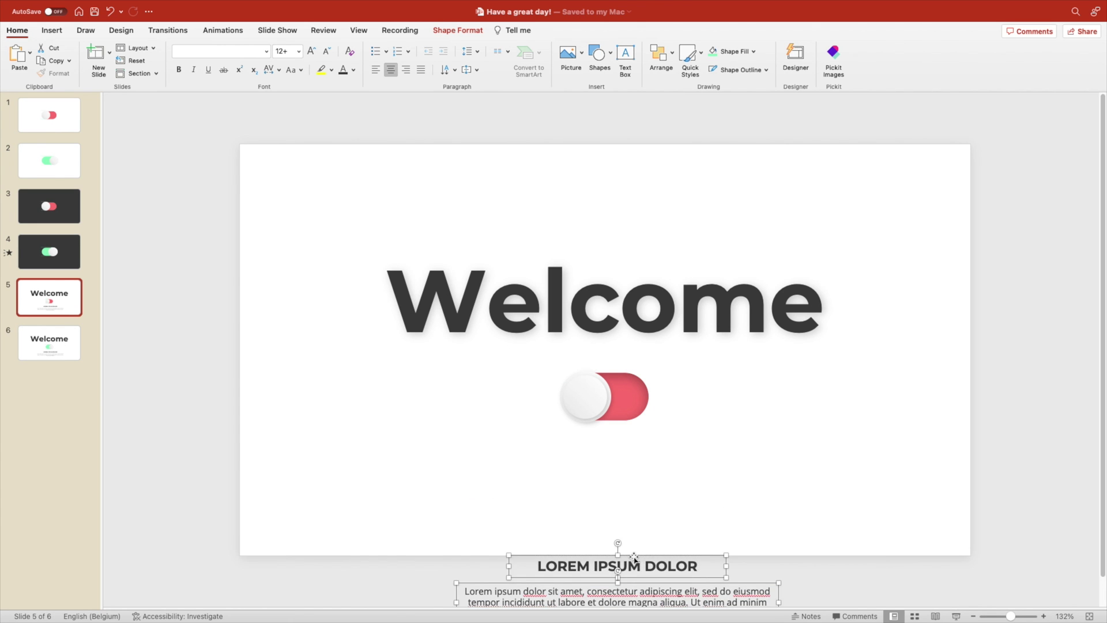
scroll(617, 549, down, 2)
click(701, 555)
drag(700, 555, 701, 588)
- Apply a Morph transition to slide 6
click(60, 336)
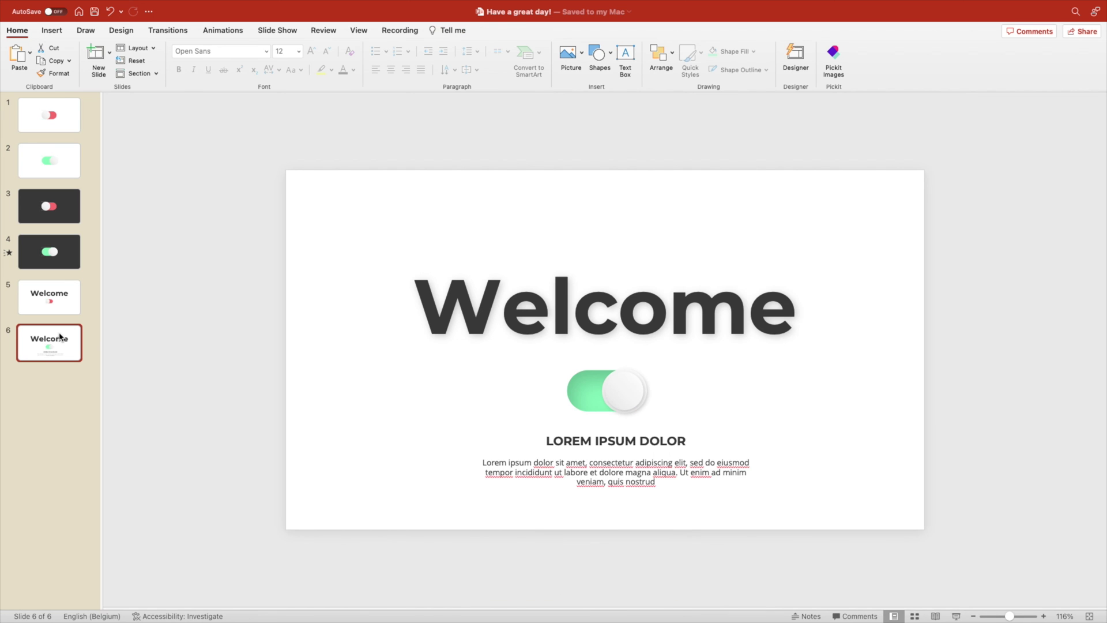
click(168, 30)
click(134, 58)
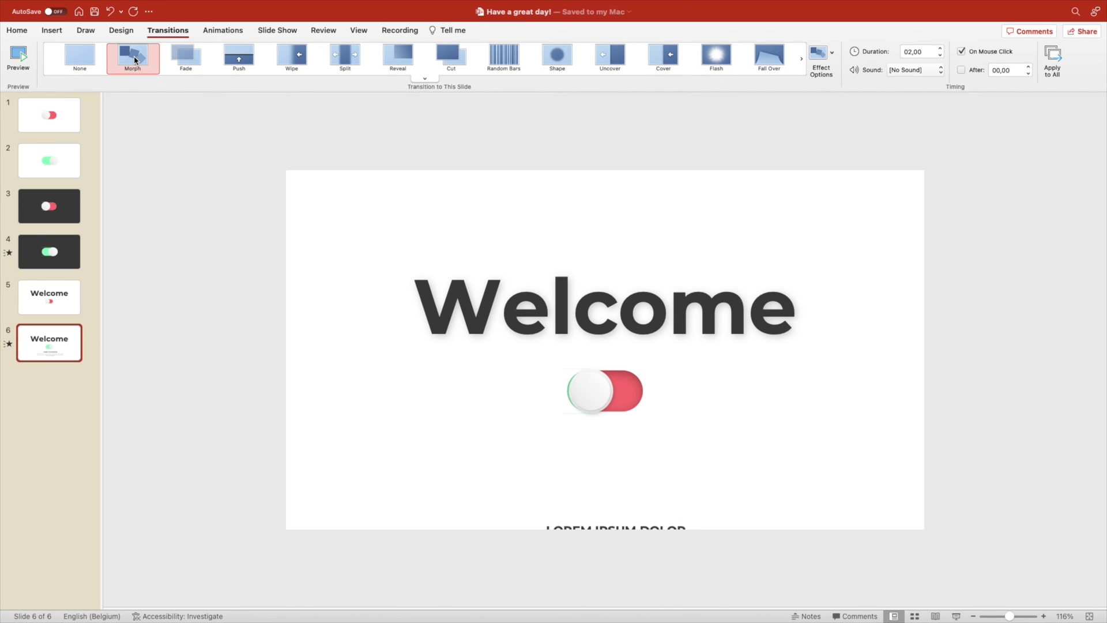
click(72, 306)
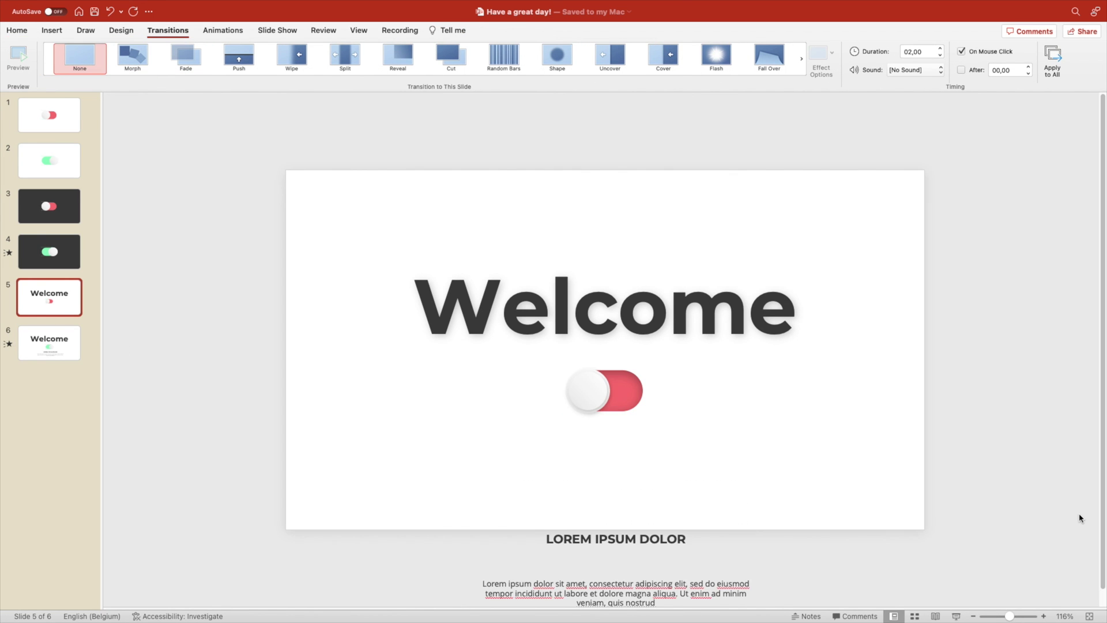